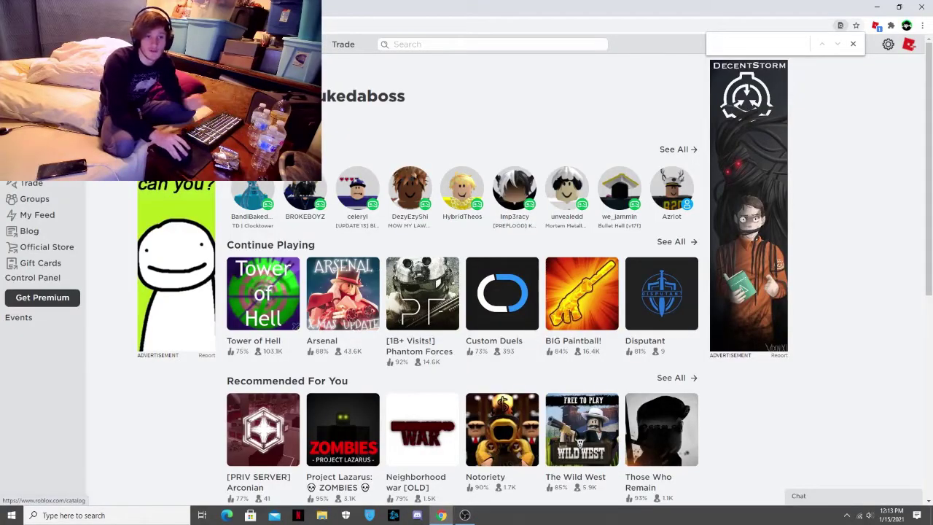
Open the newest game, Place Number: 51, from the Create page for editing in Roblox Studio.
left_click(276, 44)
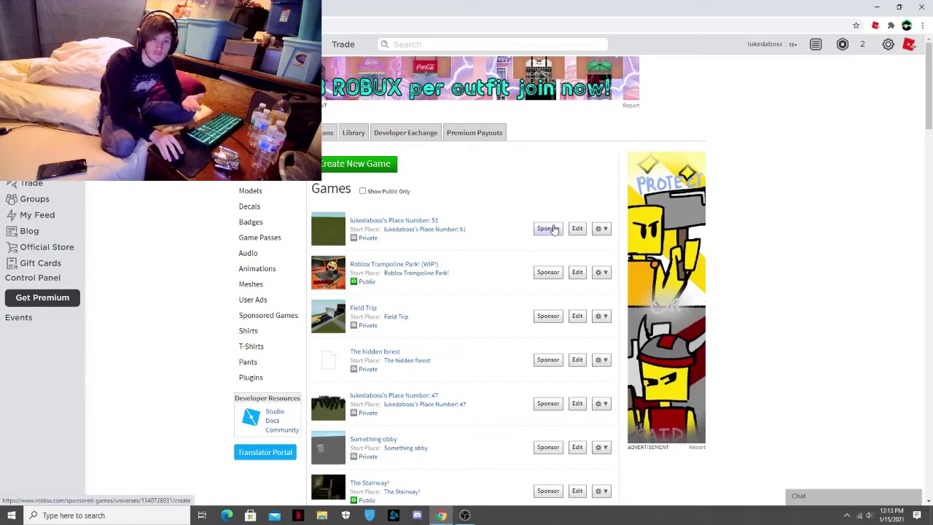
left_click(575, 229)
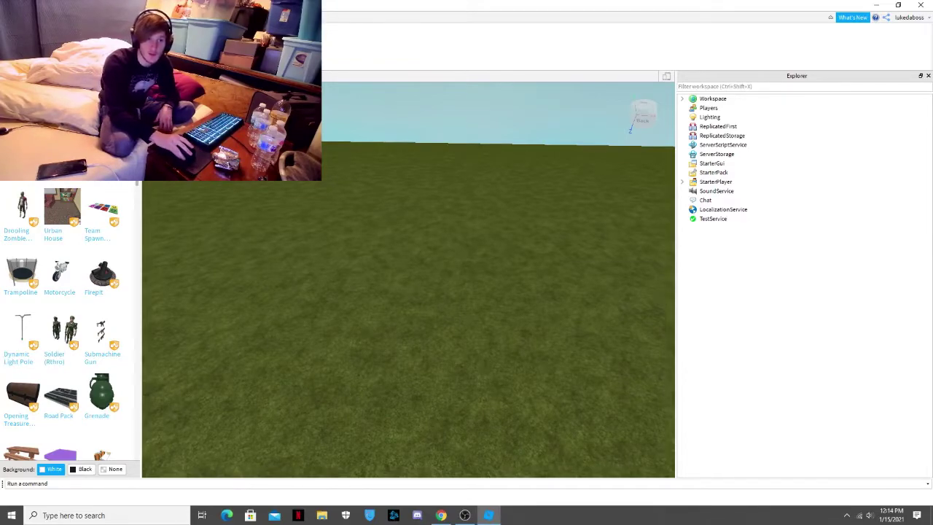
Switch to the browser and look through the Roblox plugin library for the Moon Animator plugin.
left_click(442, 515)
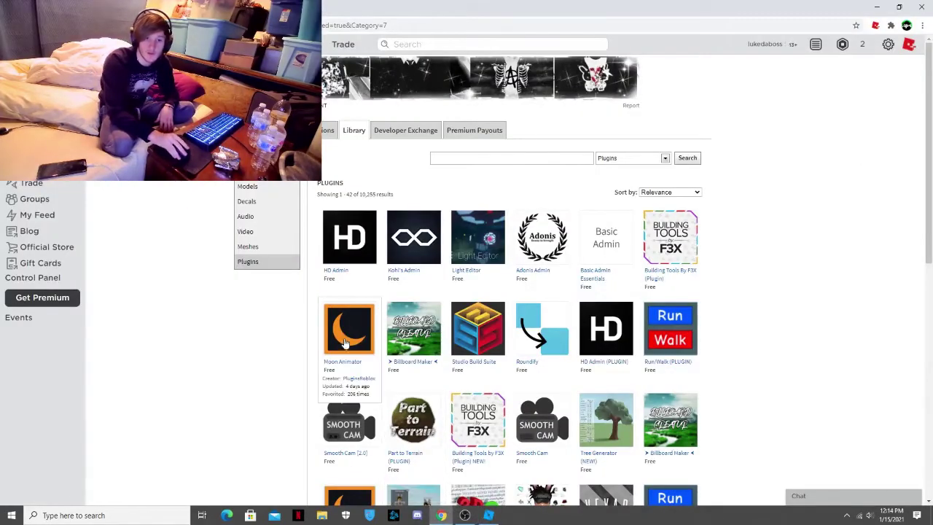
mouse_move(344, 341)
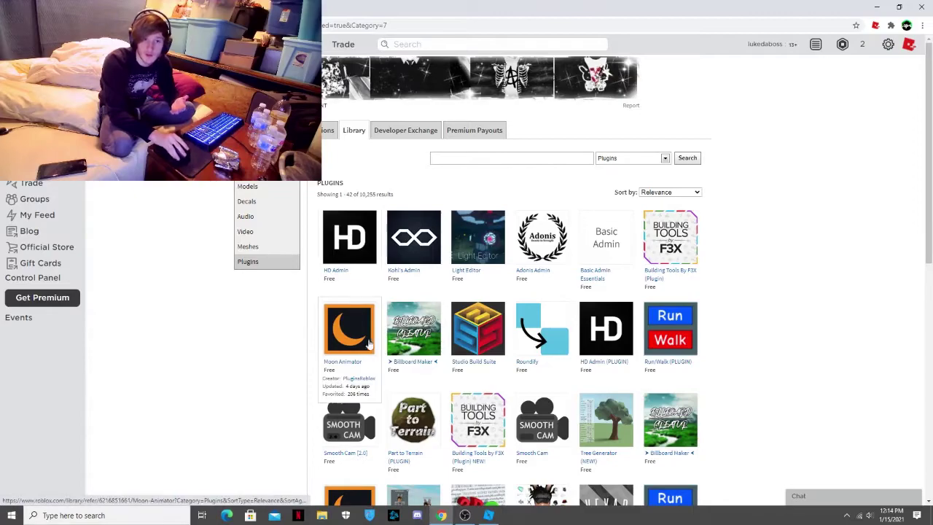
scroll(291, 269, "down", 3)
scroll(360, 249, "up", 3)
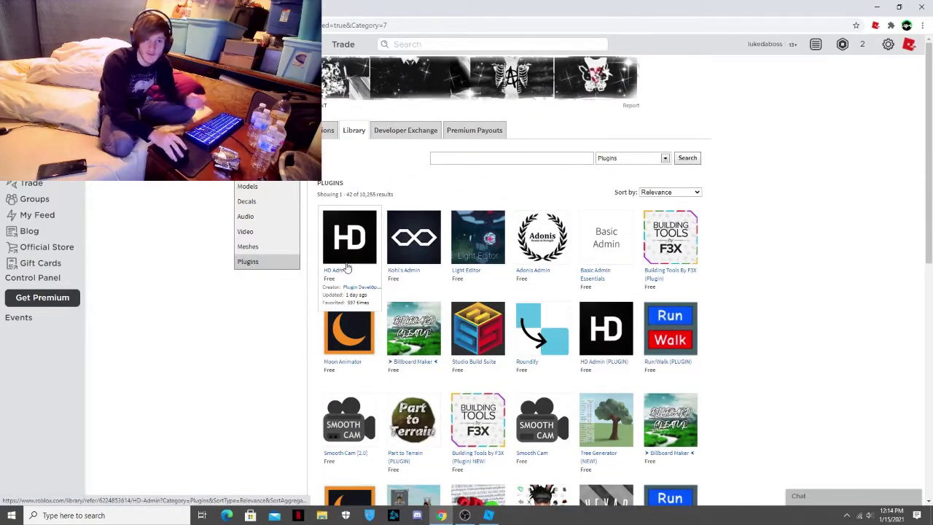
scroll(346, 401, "down", 2)
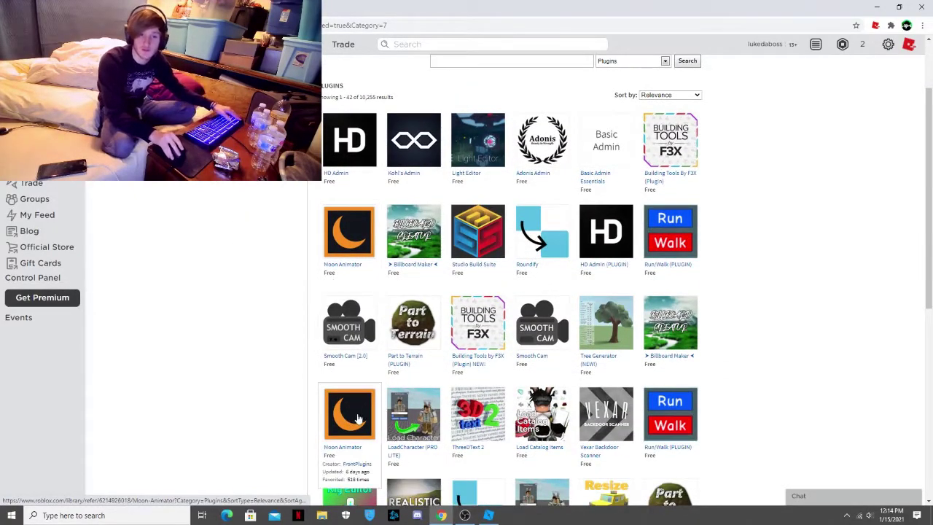
mouse_move(358, 274)
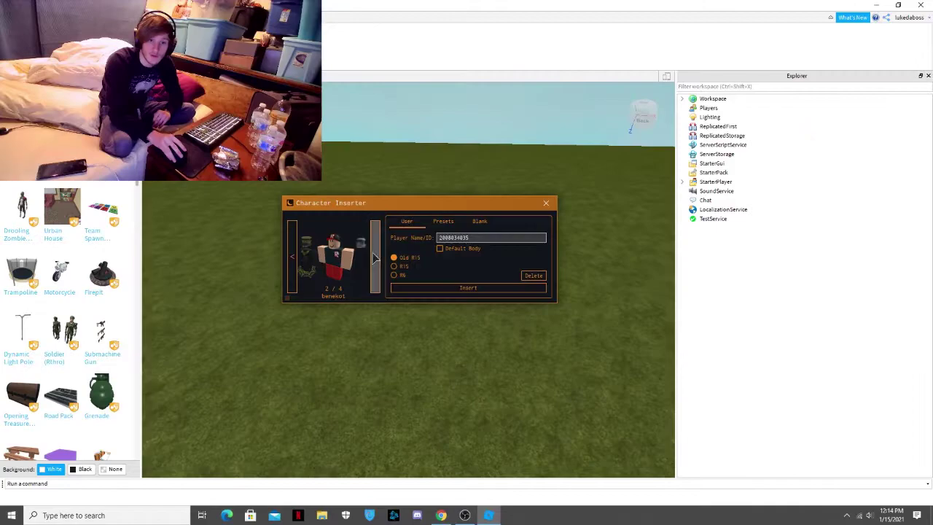
Choose the user's own avatar in the Character Inserter, insert it as an R15 character and close the inserter.
left_click(373, 262)
left_click(373, 262)
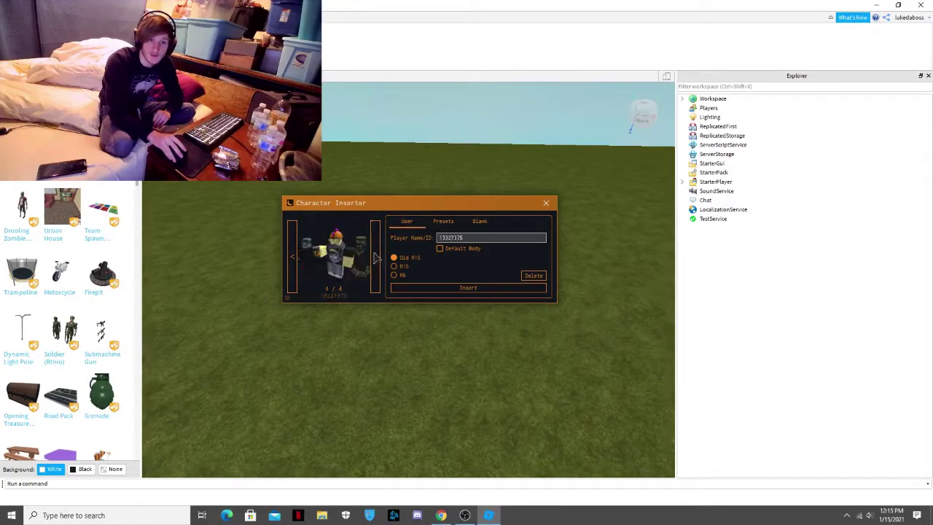
left_click(373, 262)
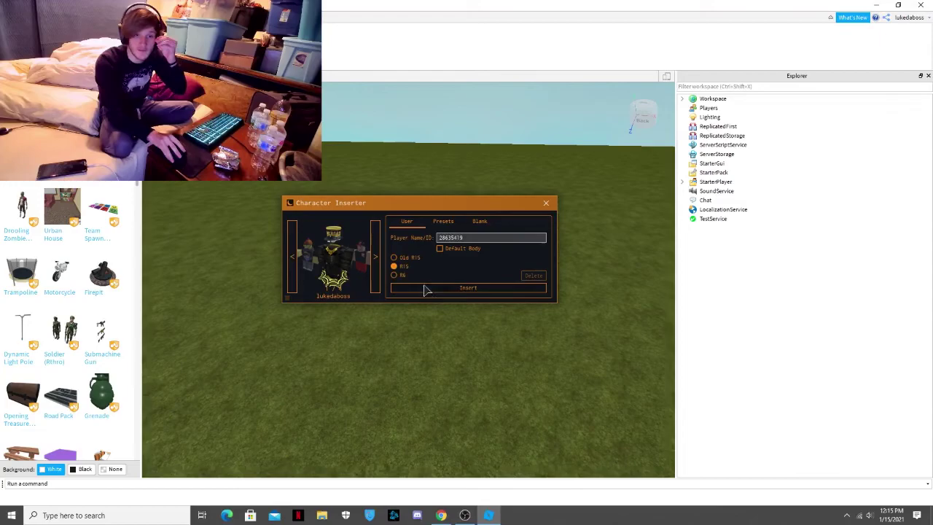
left_click(426, 288)
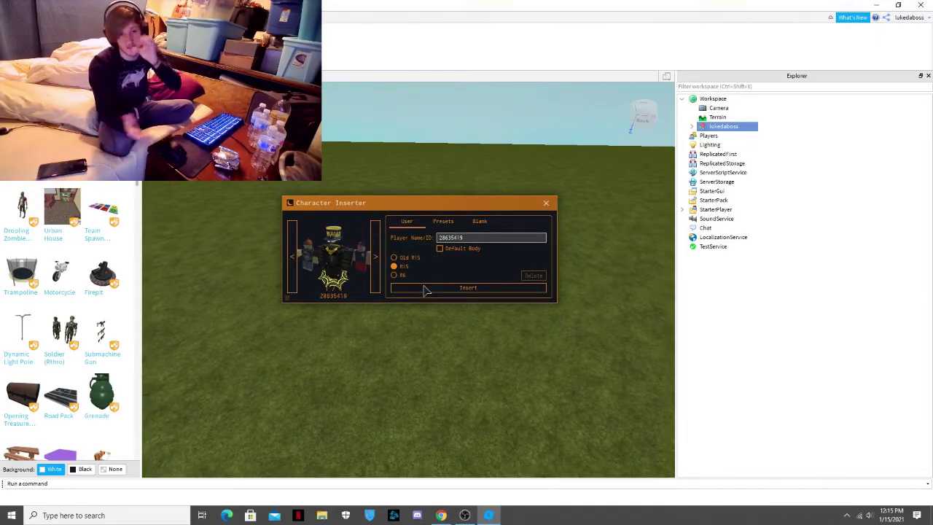
left_click(546, 202)
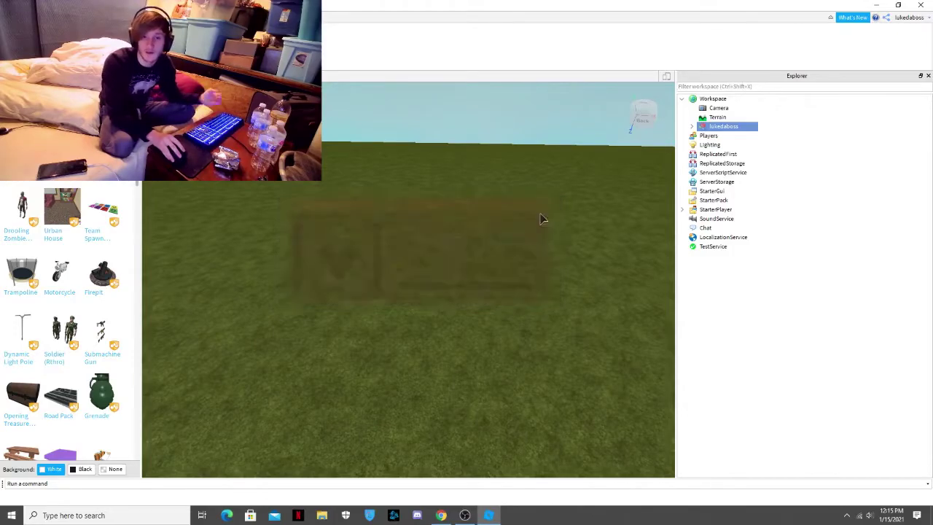
Focus on the inserted character and examine it from the front.
key("f")
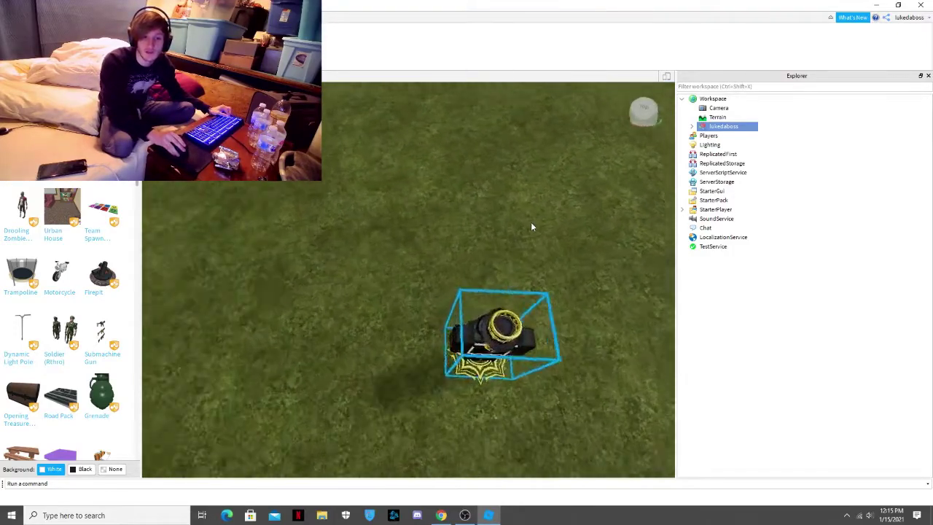
right_click_drag(531, 223, 531, 223)
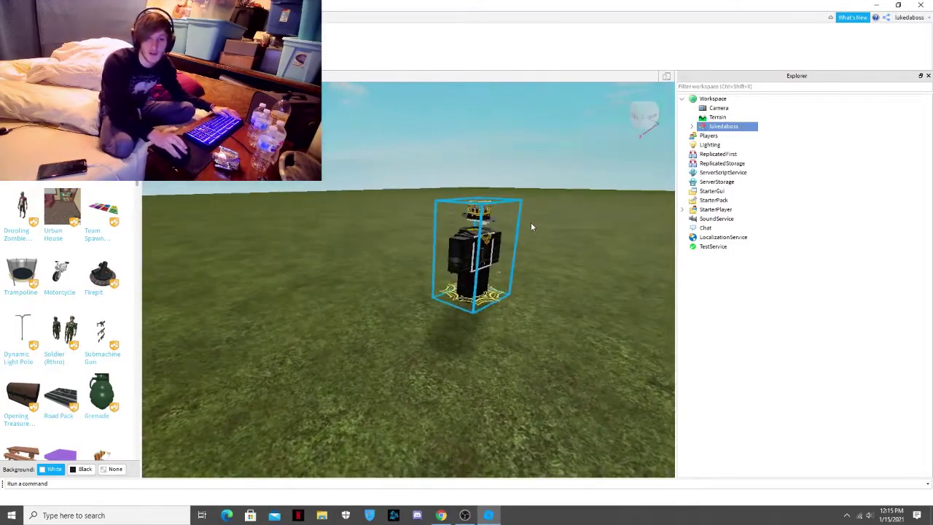
right_click_drag(531, 223, 531, 224)
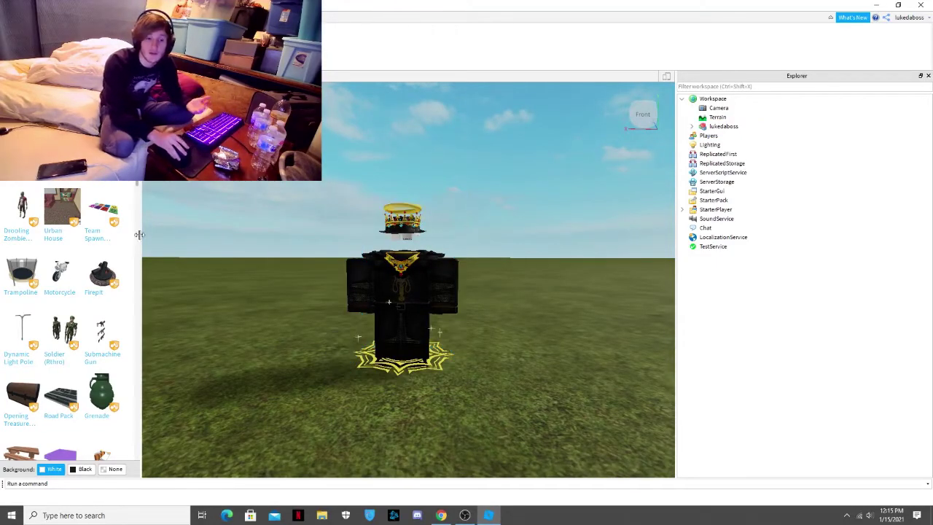
scroll(65, 235, "down", 8)
scroll(67, 231, "up", 8)
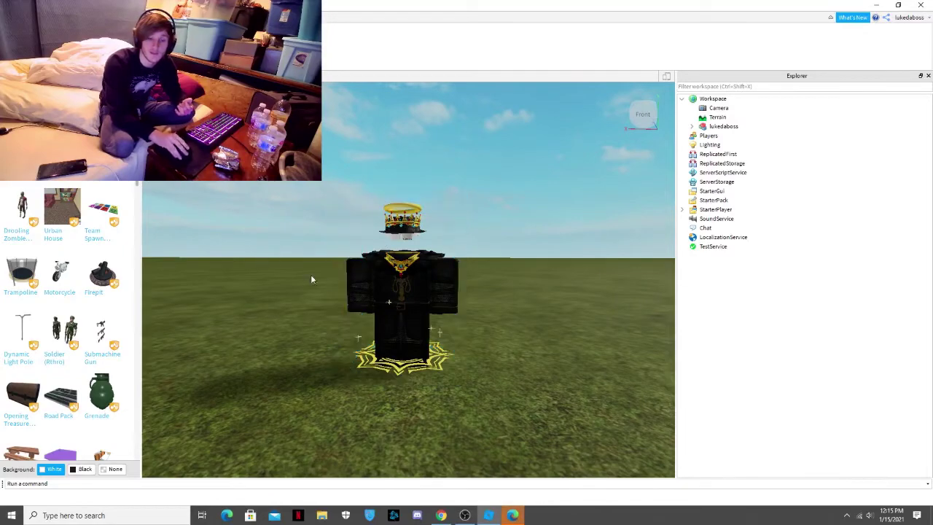
Dismiss the Microsoft Edge window and return to Roblox Studio.
right_click(514, 512)
left_click(512, 496)
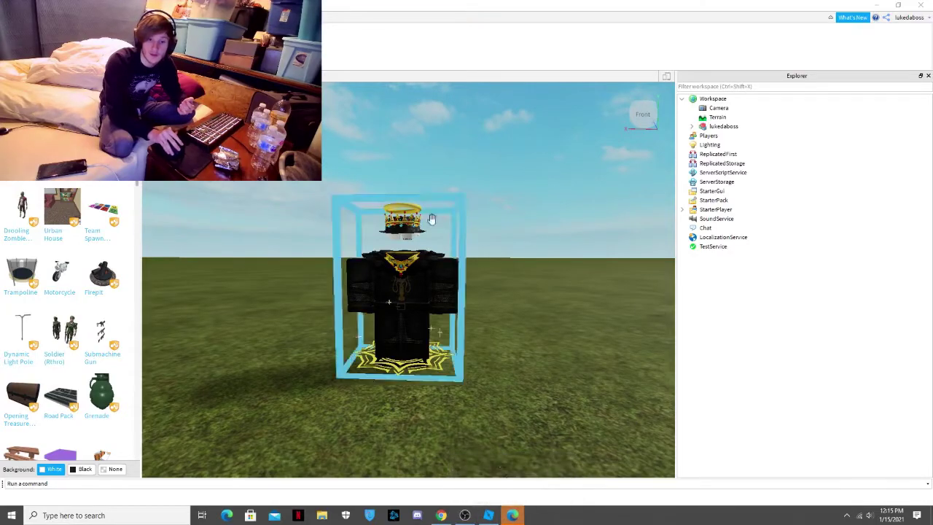
left_click(521, 4)
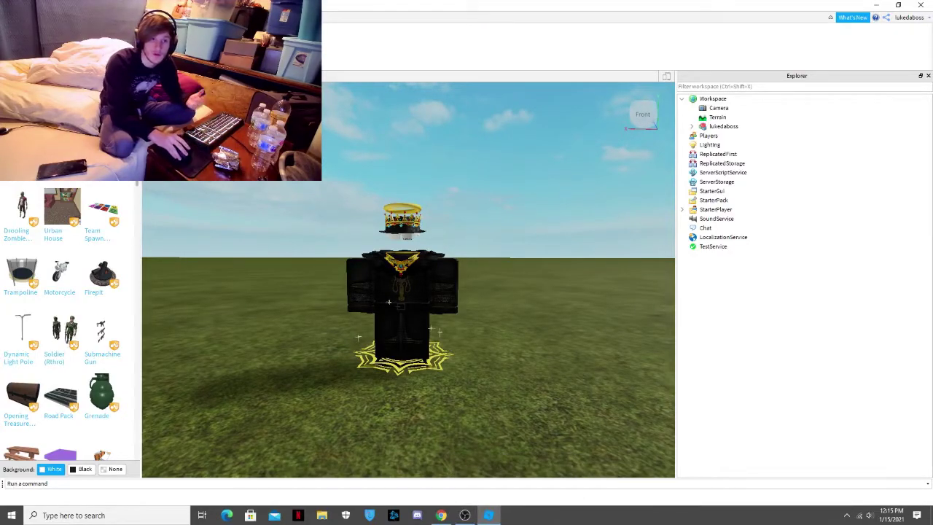
Create a new Moon Animator file of type Animation named "tutorial".
left_click(250, 227)
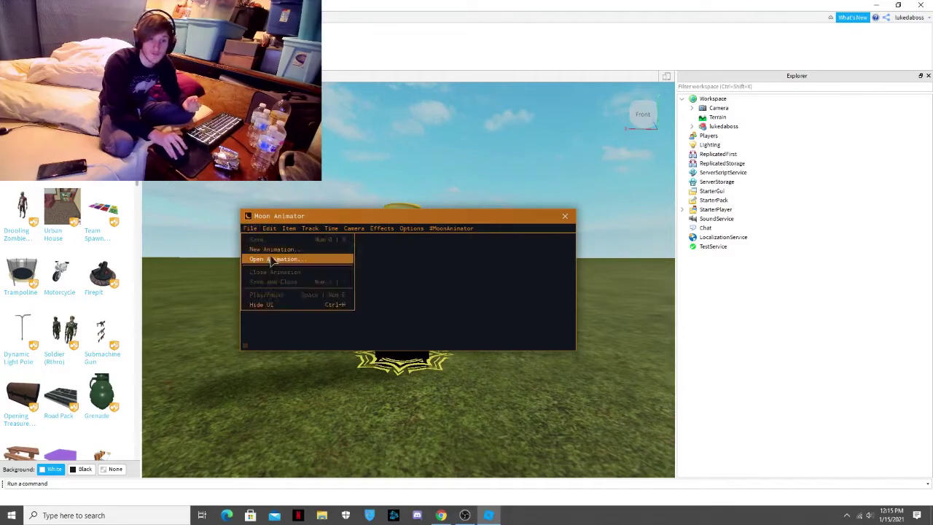
left_click(267, 253)
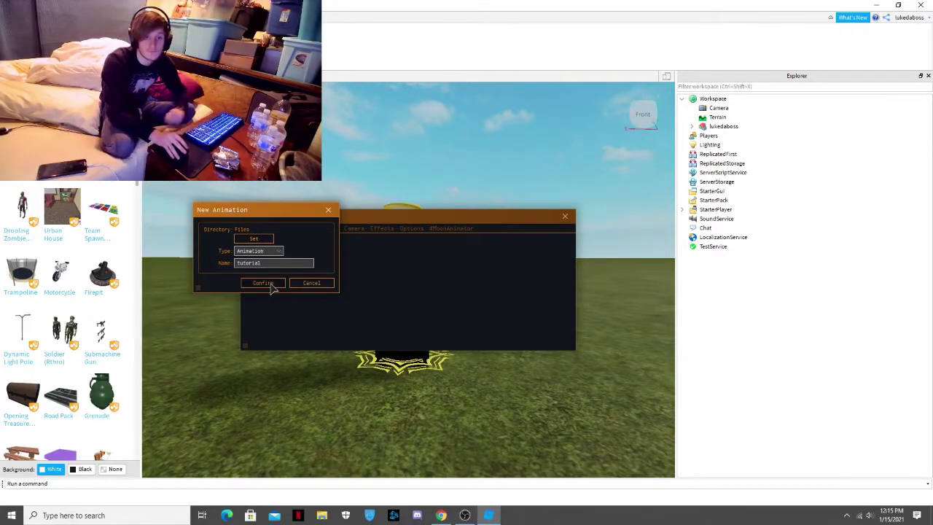
left_click(270, 284)
Add the character to the animation with both its Rig and CFrame properties.
left_click(249, 242)
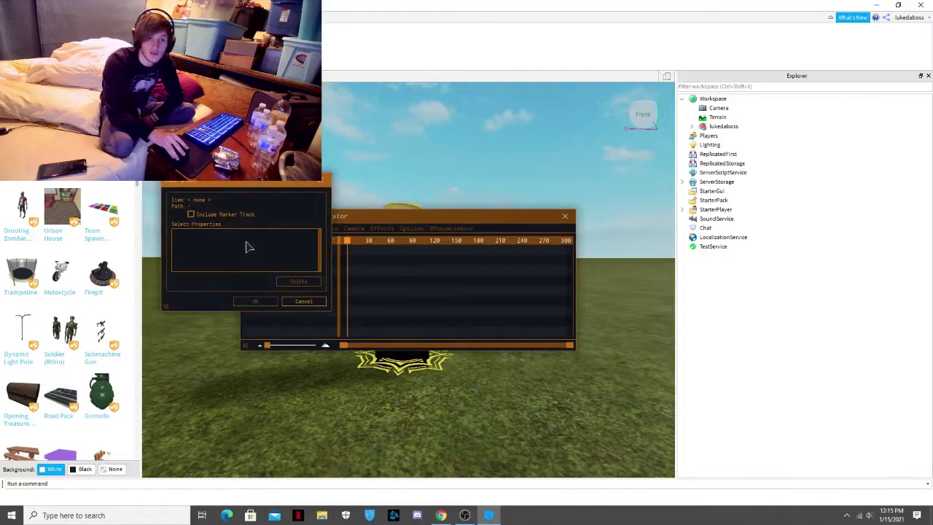
left_click(391, 362)
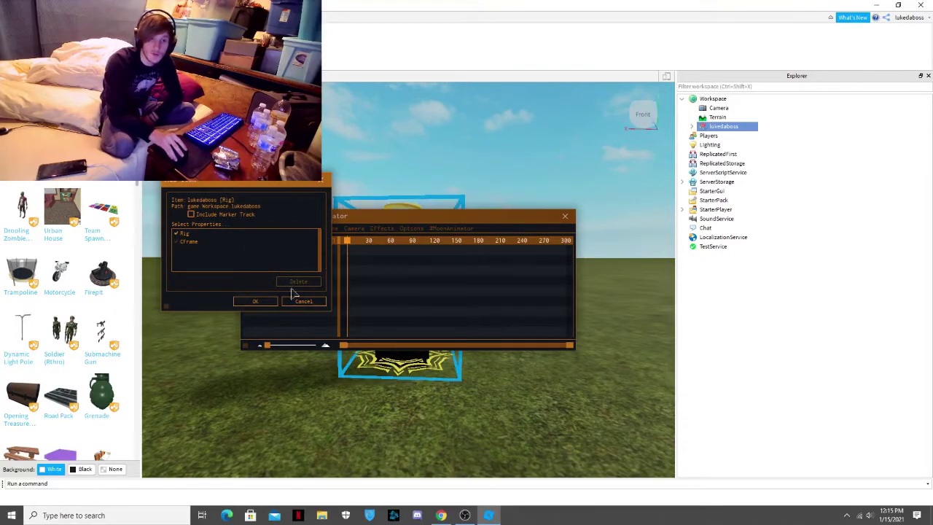
left_click(179, 243)
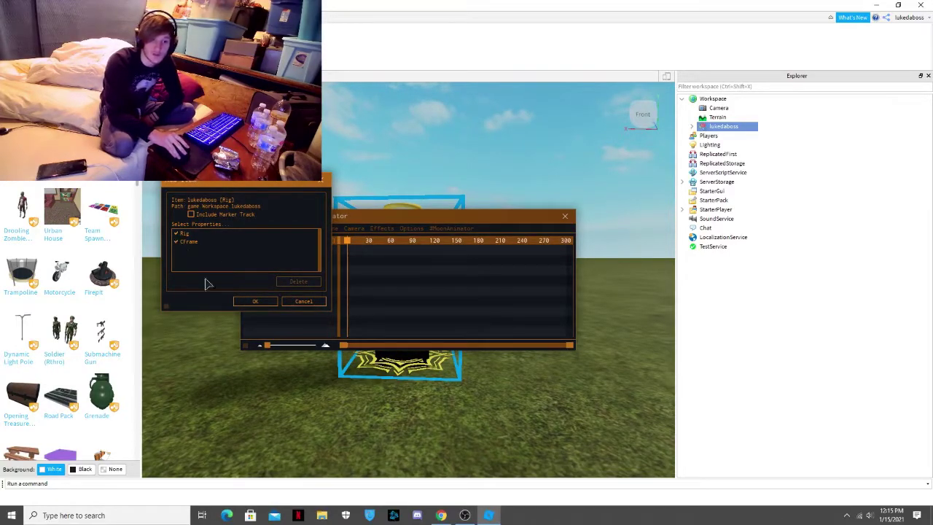
left_click(255, 302)
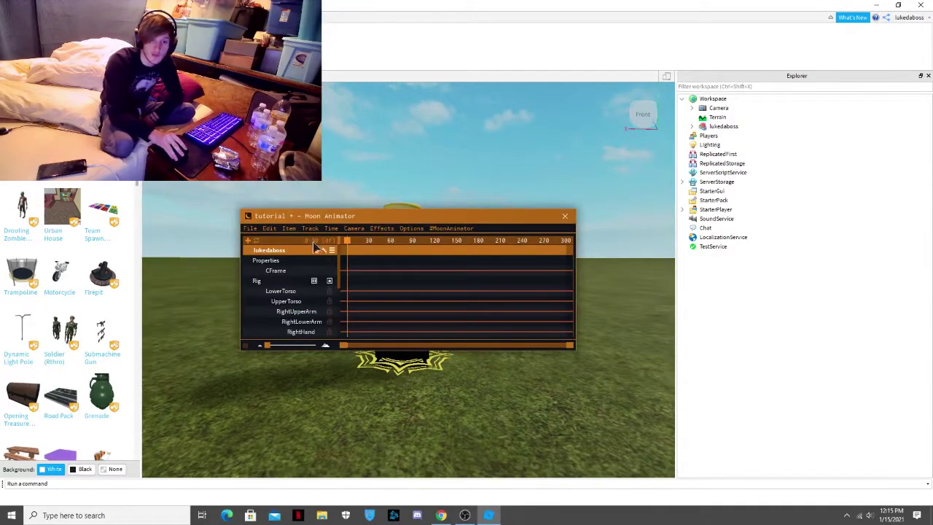
Close the Explorer and move the Moon Animator window clear of the character.
left_click(927, 76)
left_click_drag(548, 194, 891, 177)
Pose the character's torso, head, arms and legs in a slipping stance at frame 0.
left_click(573, 297)
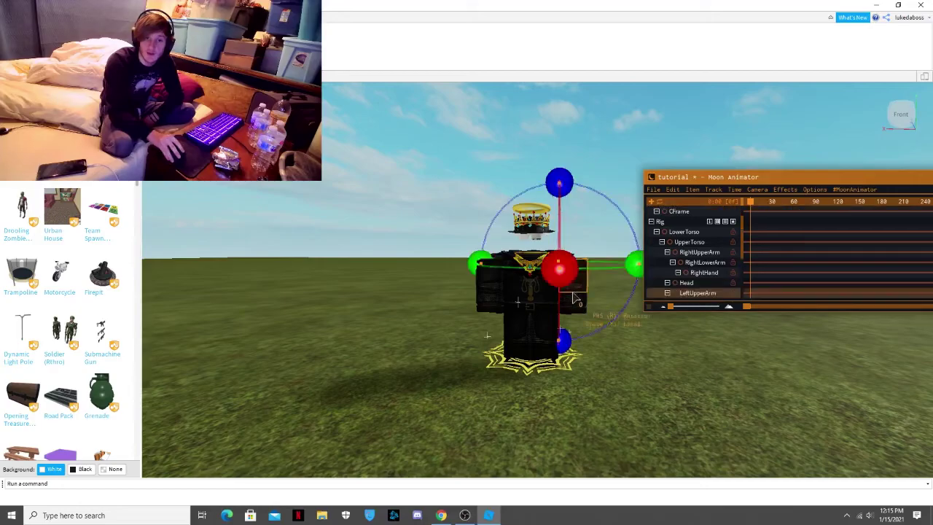
left_click(526, 295)
left_click(481, 288)
left_click(561, 285)
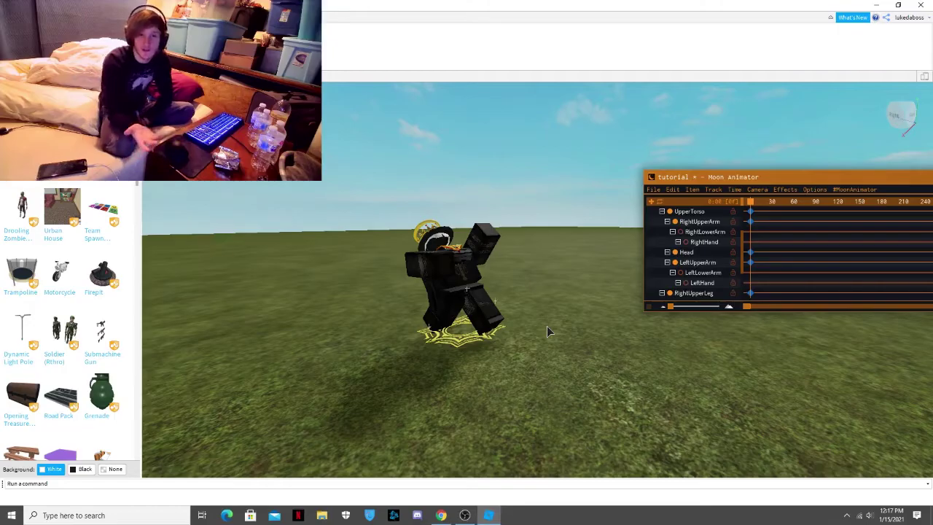
Check the pose from the front and show the Explorer again.
right_click_drag(553, 305, 553, 305)
key("w")
key("w")
key("w")
key("s")
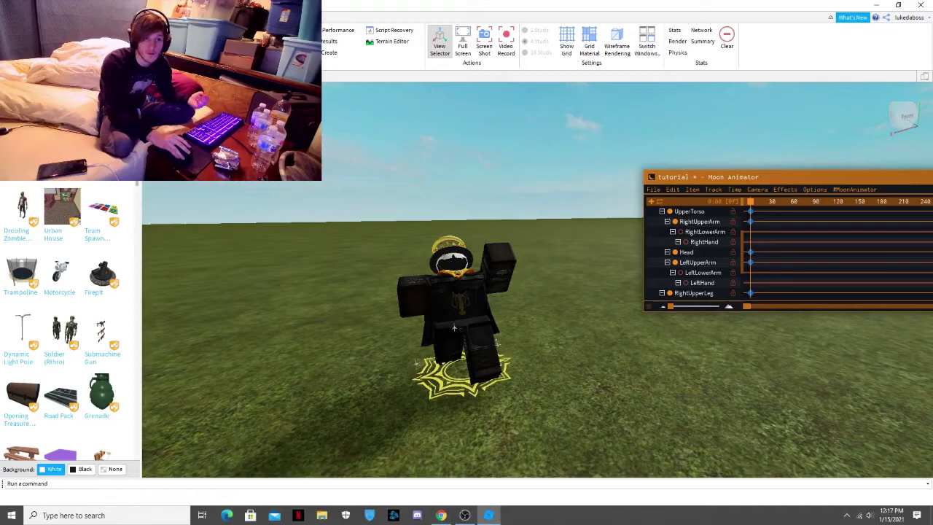
left_click(16, 40)
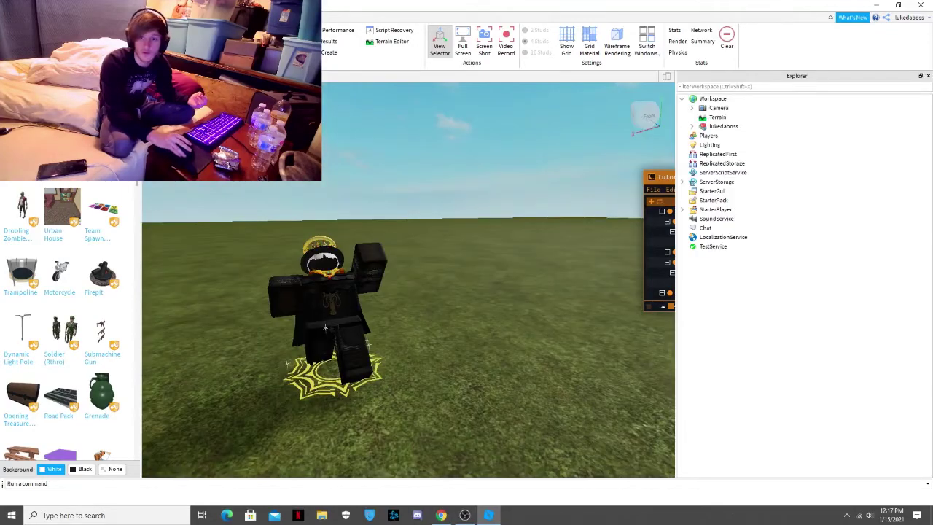
Export the posed character as an OBJ file named "slipping animation tutorial" in the renders folder.
left_click(714, 127)
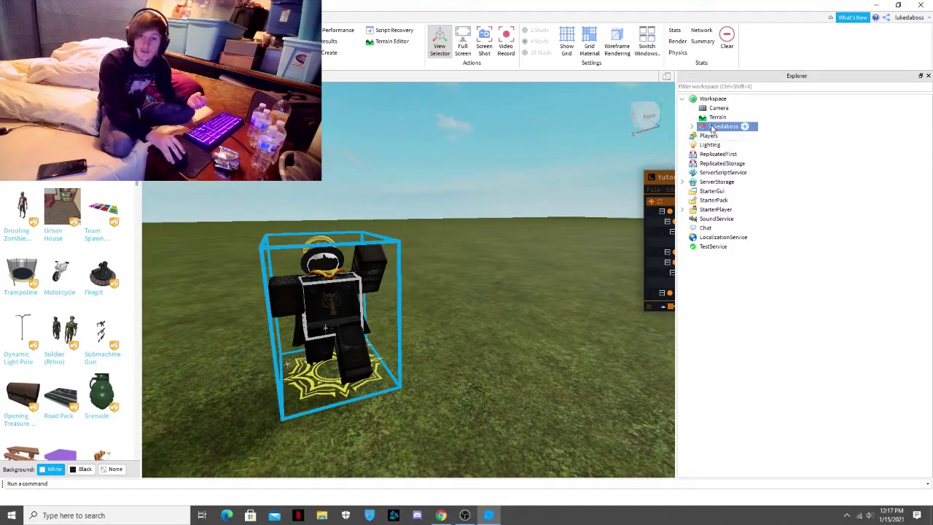
right_click(710, 126)
left_click(751, 387)
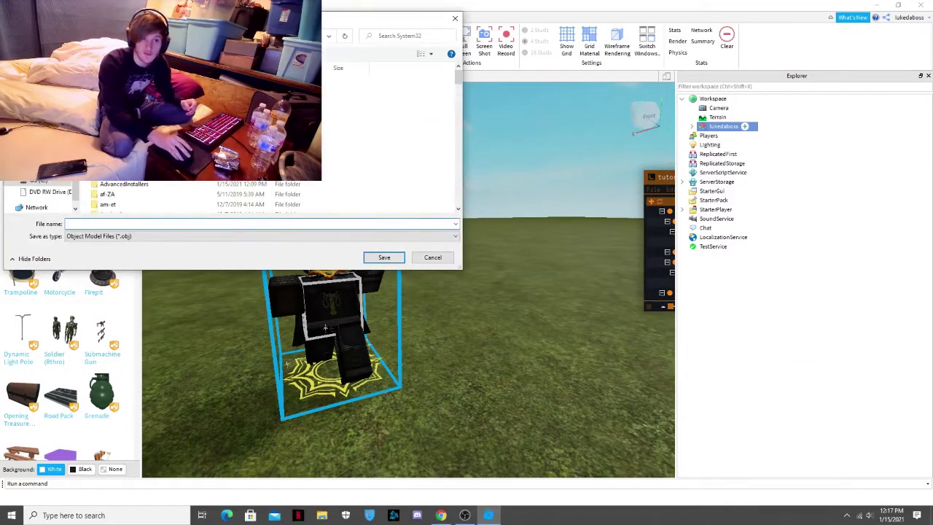
scroll(178, 183, "up", 5)
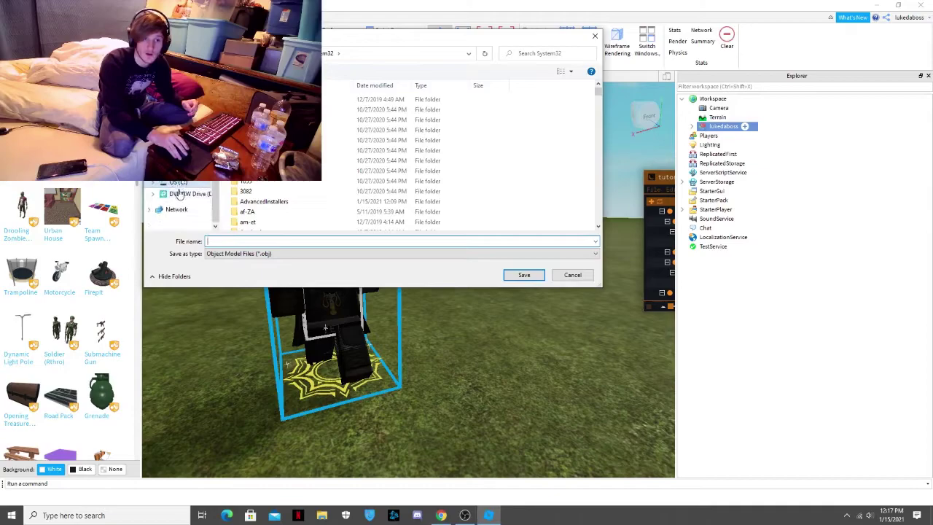
left_click(179, 155)
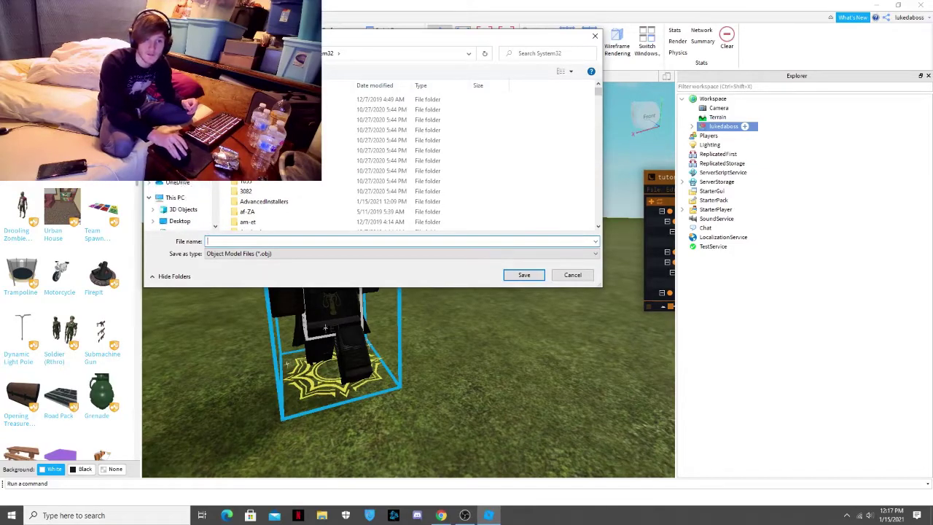
left_click(303, 241)
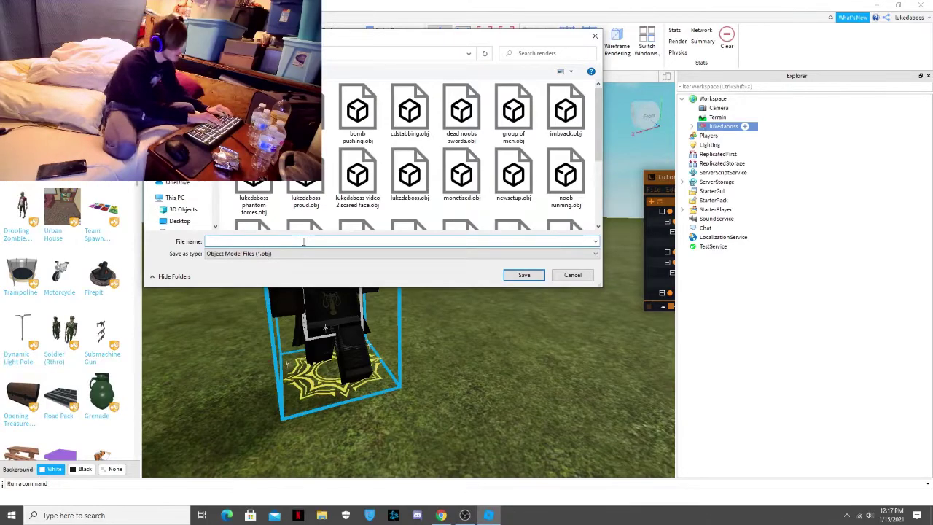
type("slipping animation tut")
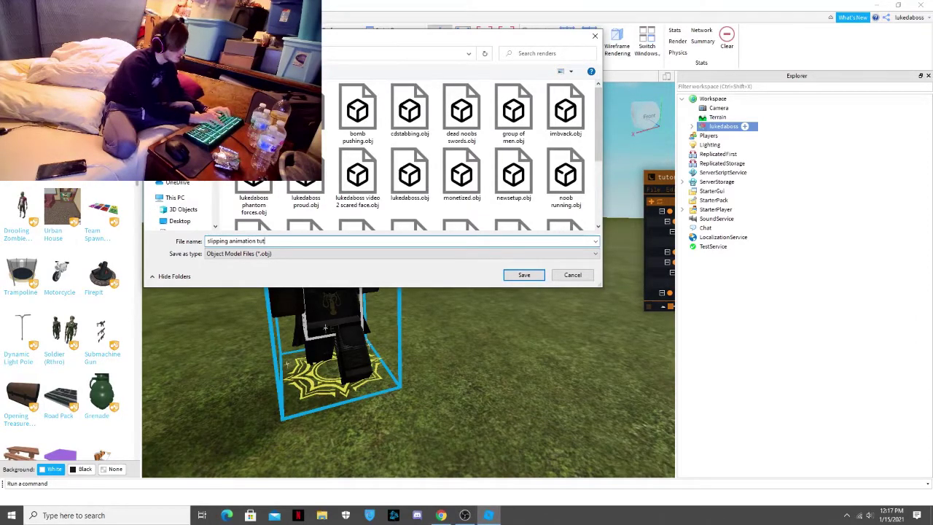
type("orial")
key("Return")
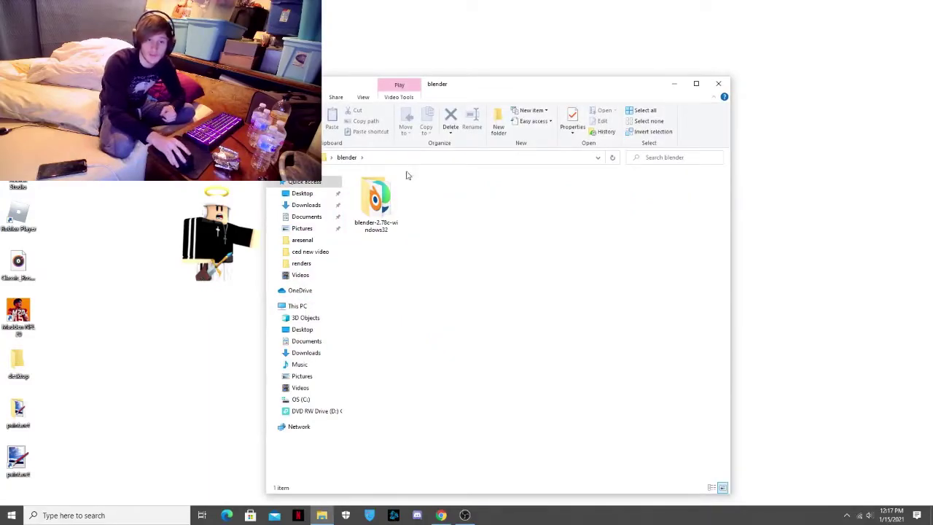
Launch Blender from the blender-2.78c-windows32 folder and delete the default cube from the new scene.
double_click(375, 198)
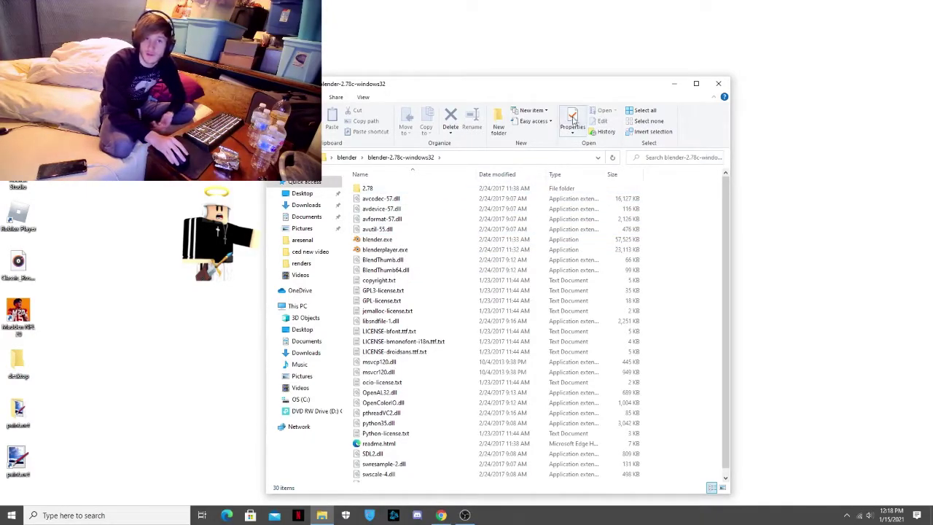
left_click_drag(577, 89, 577, 71)
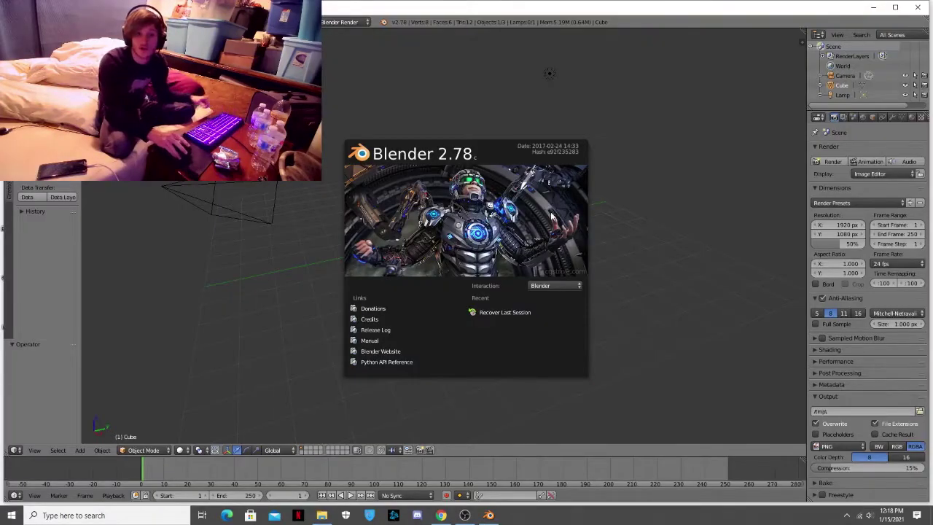
left_click(685, 196)
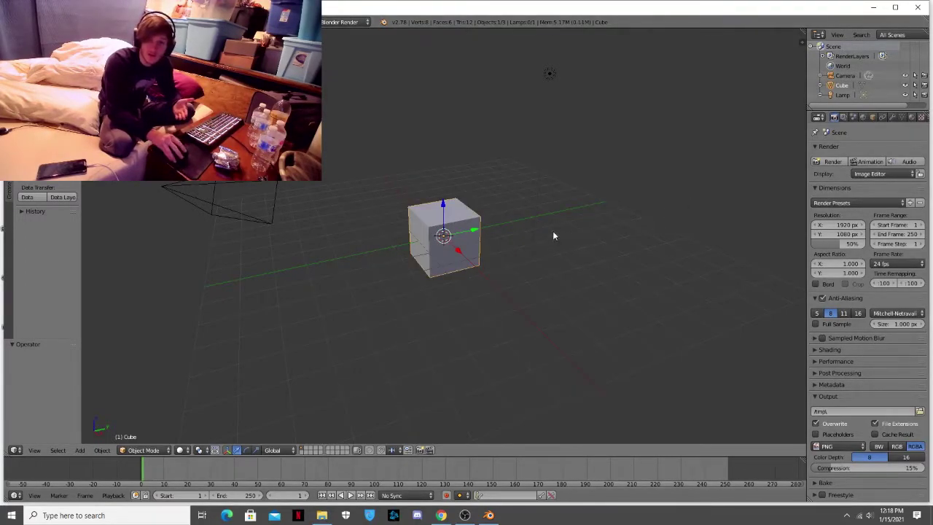
key("x")
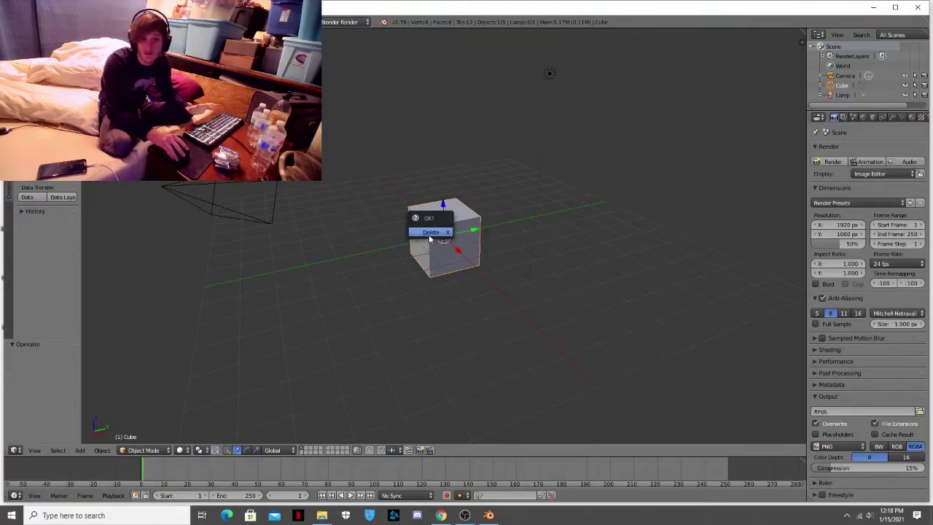
left_click(432, 232)
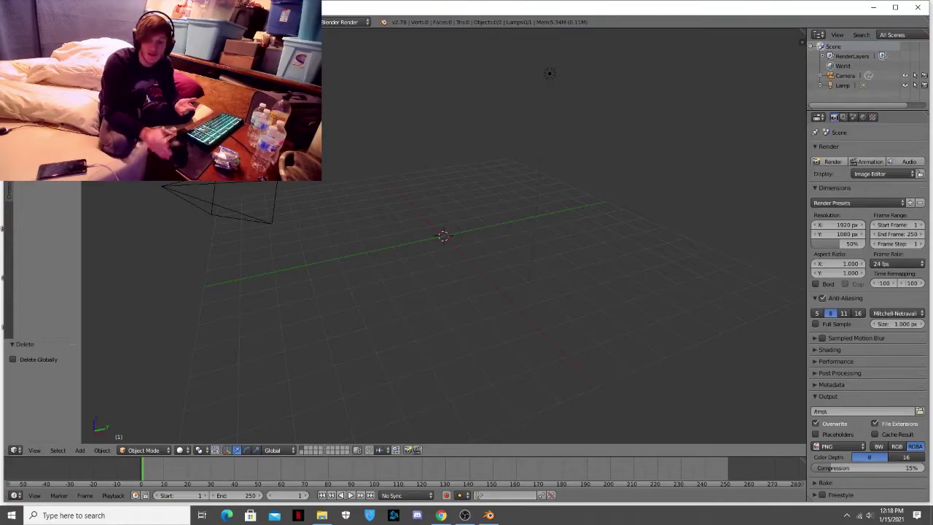
Import the Wavefront model "slipping animation tutorial.obj" from the renders folder.
left_click(33, 22)
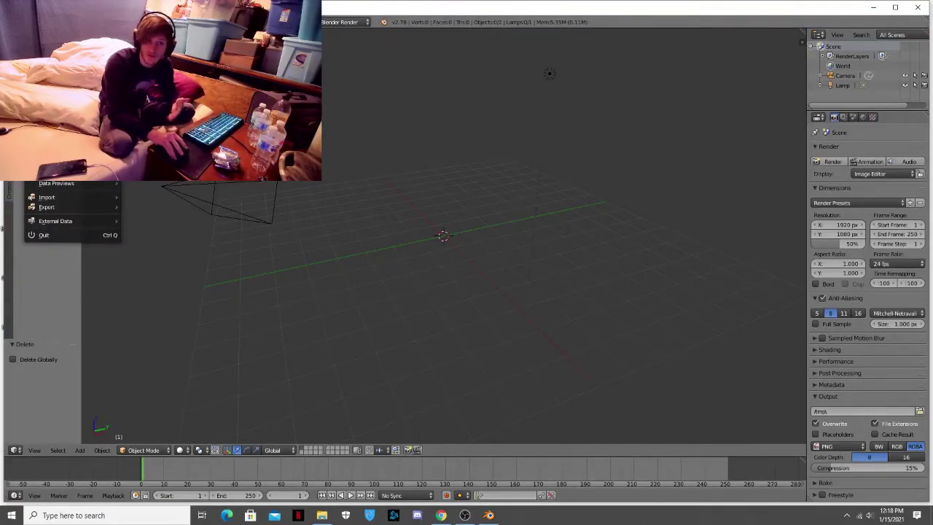
mouse_move(67, 196)
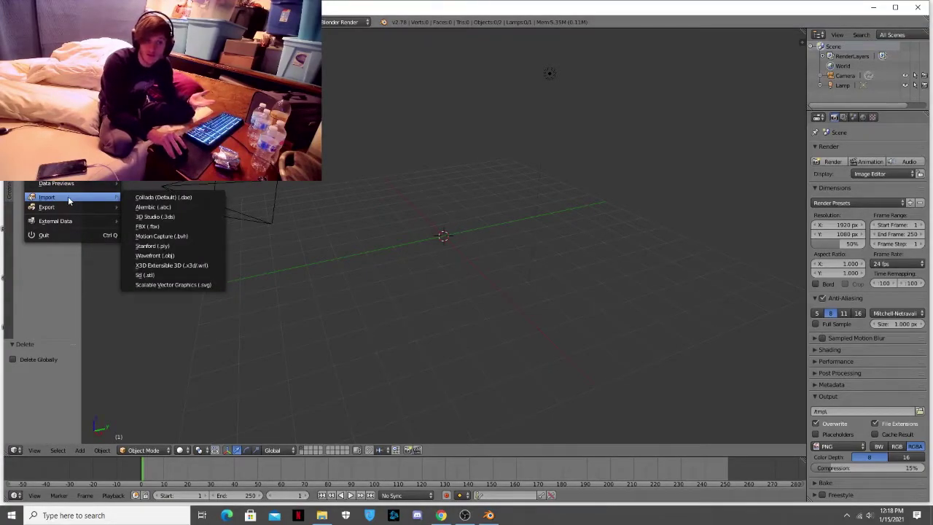
left_click(176, 256)
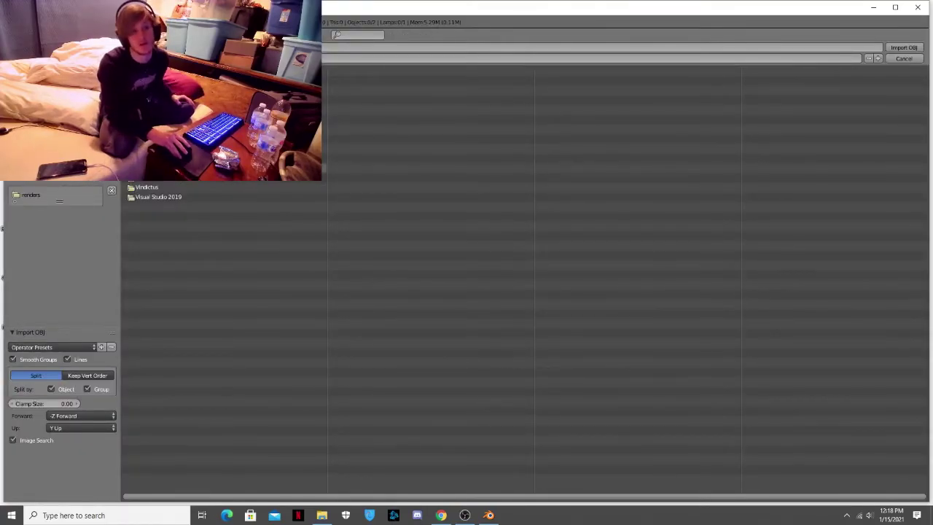
left_click(153, 139)
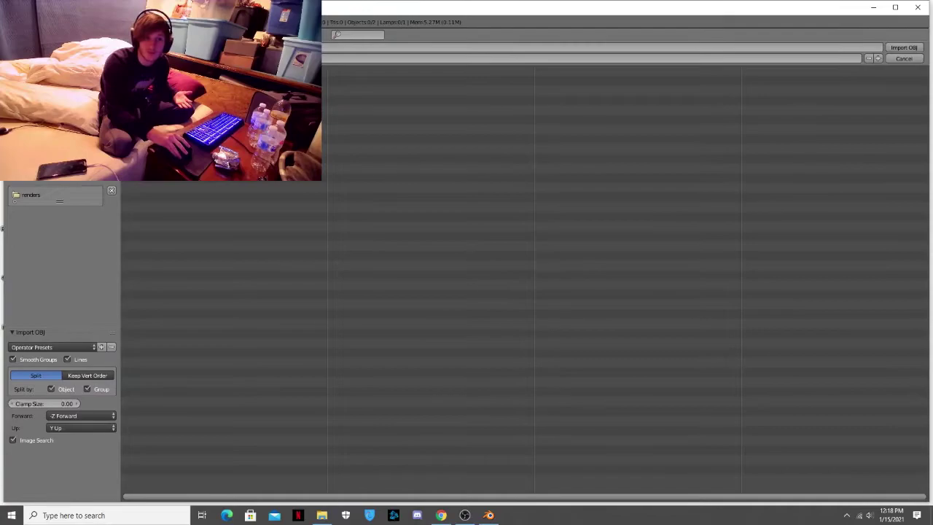
left_click(321, 105)
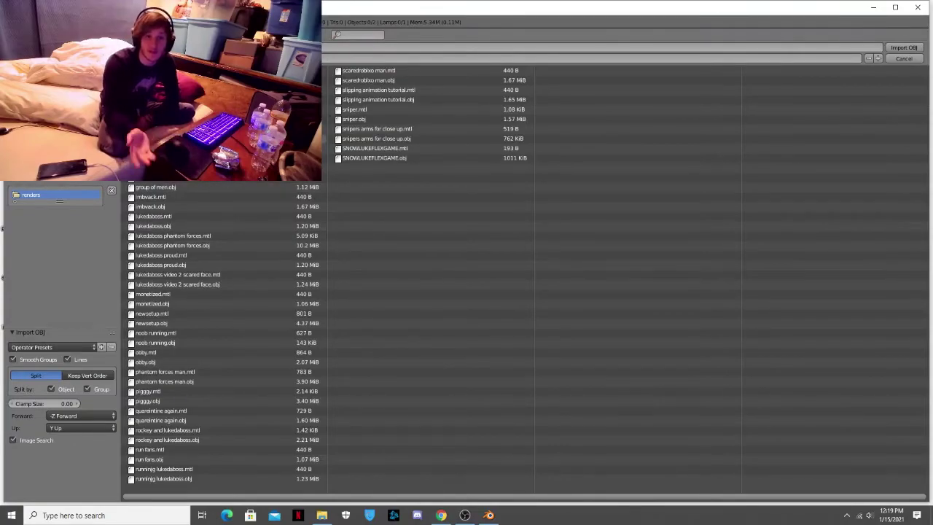
key("F3")
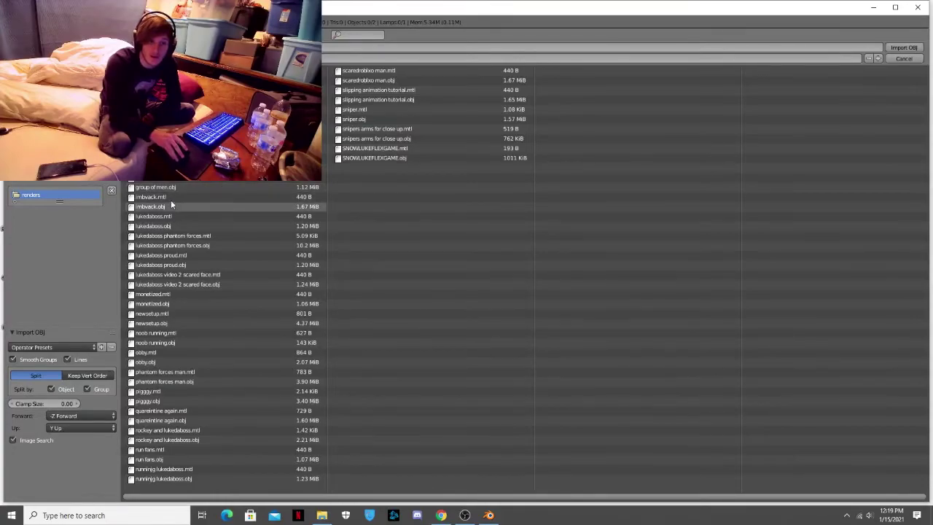
left_click(418, 99)
left_click(418, 99)
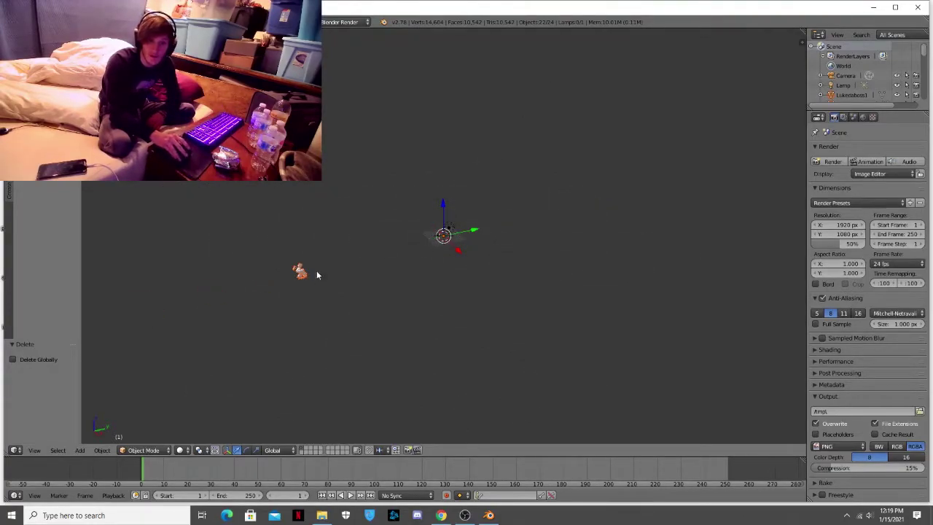
Move the imported character onto the middle of the grid, shifting it about 65 units along Y and -9.2 along X.
left_click_drag(474, 231, 580, 194)
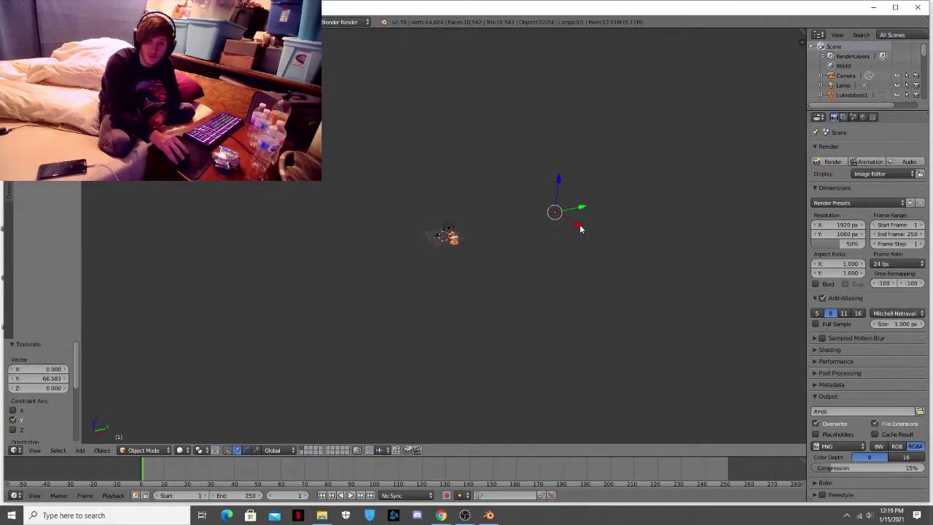
left_click_drag(580, 227, 567, 220)
scroll(490, 222, "up", 4)
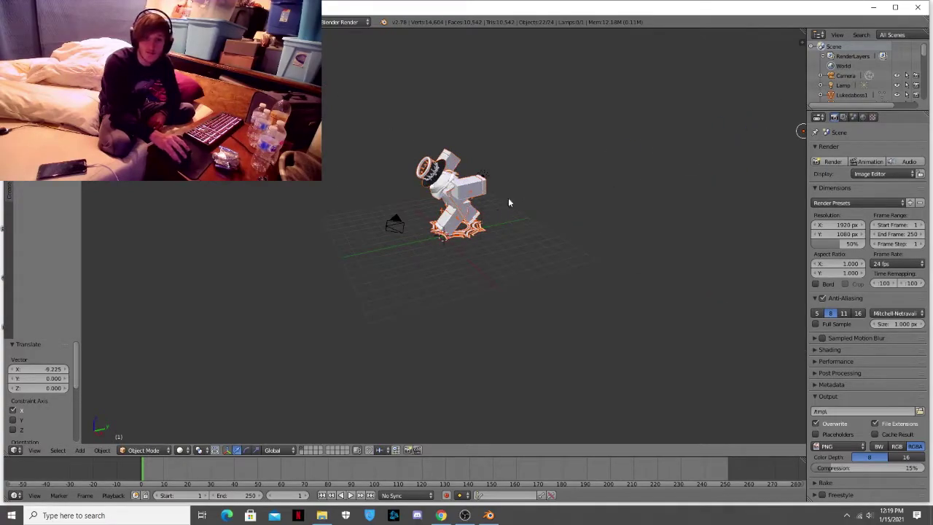
scroll(520, 206, "down", 3)
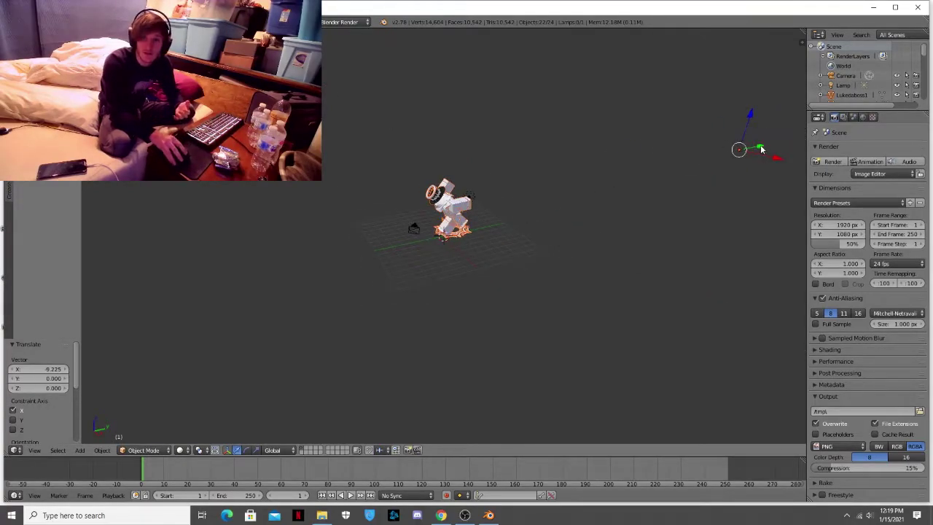
left_click_drag(761, 148, 753, 150)
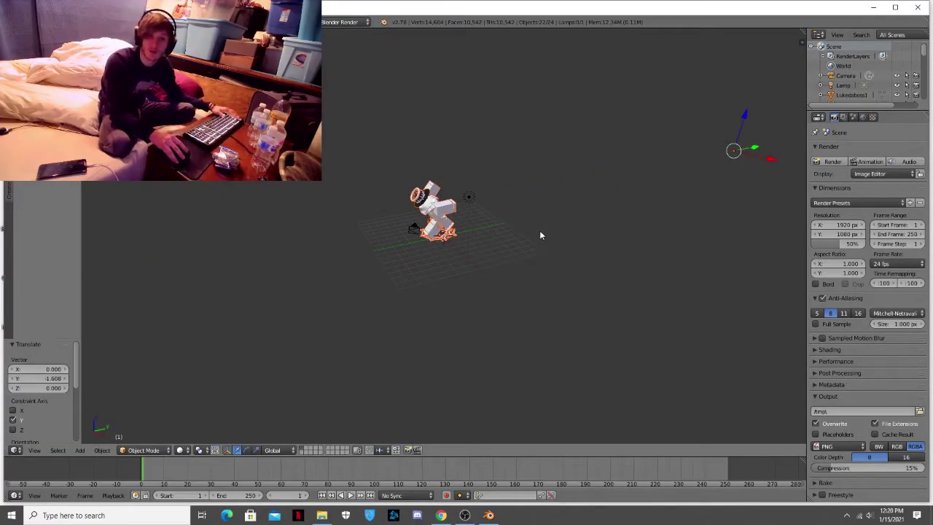
key("ctrl+alt+z")
left_click(558, 193)
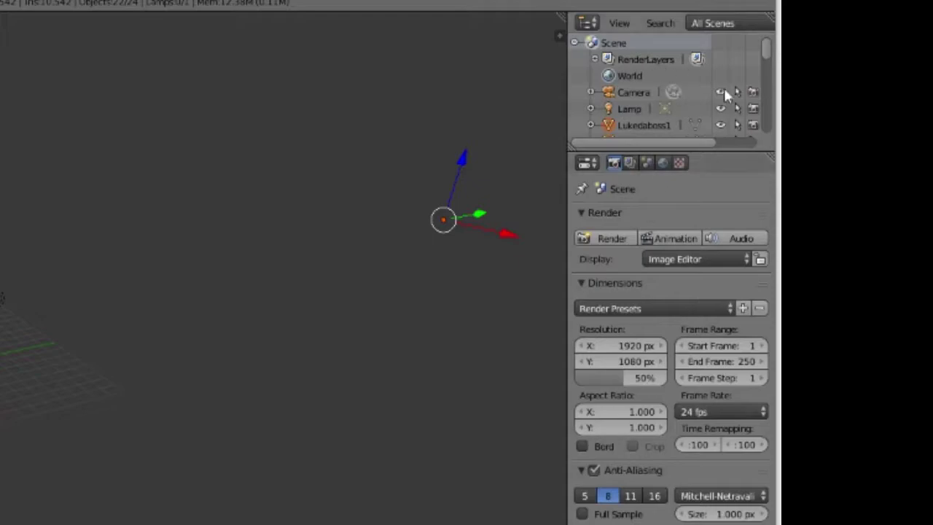
Set the render resolution to 3840 x 2160 px at 100% scale.
left_click(639, 347)
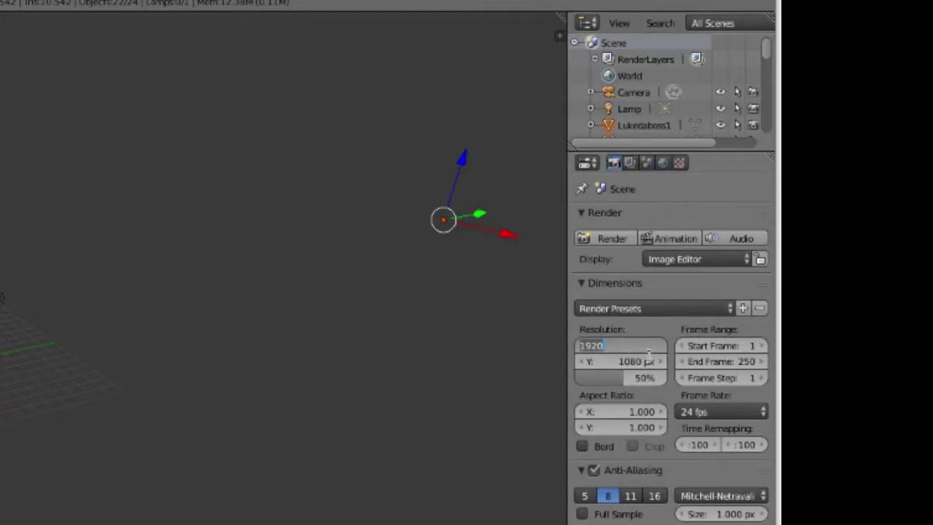
type("1")
key("Return")
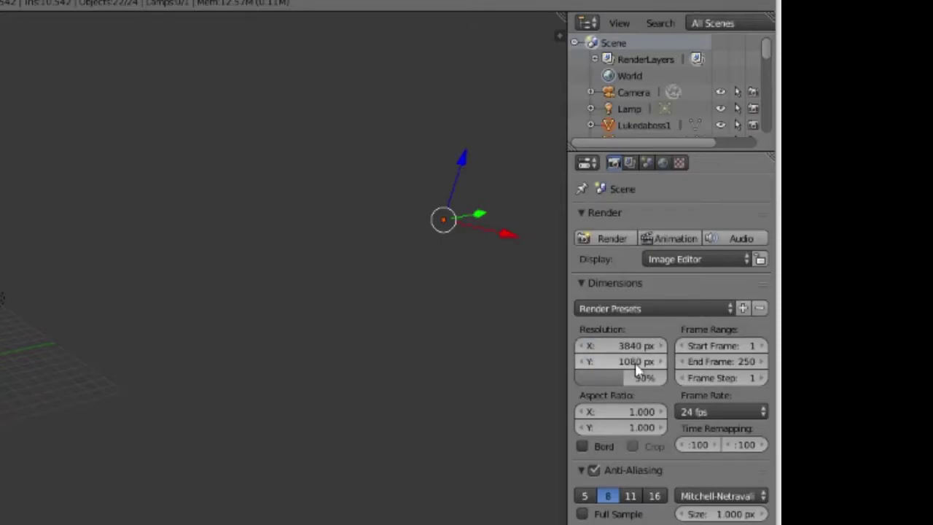
left_click(635, 362)
type("2160")
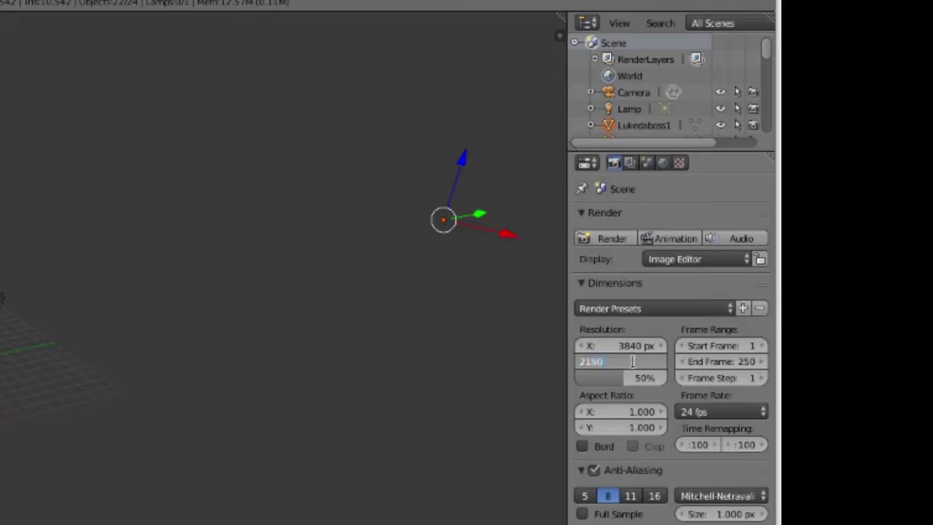
key("Return")
left_click_drag(634, 381, 681, 381)
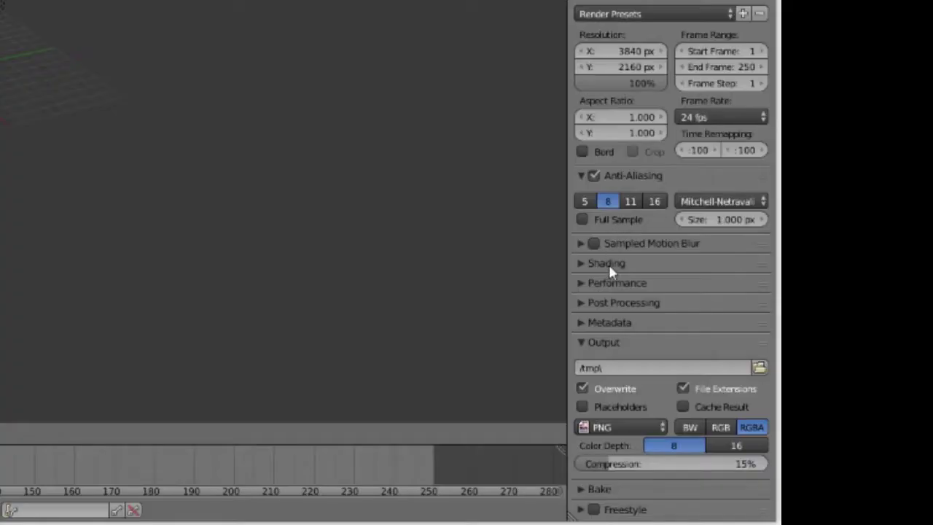
Set the render shading's alpha mode to Transparent.
left_click(607, 263)
left_click(742, 306)
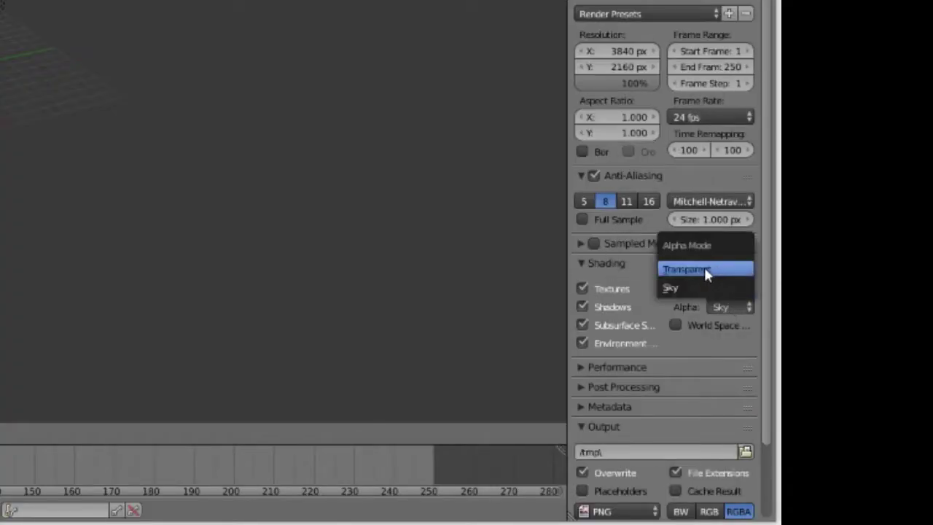
left_click(704, 269)
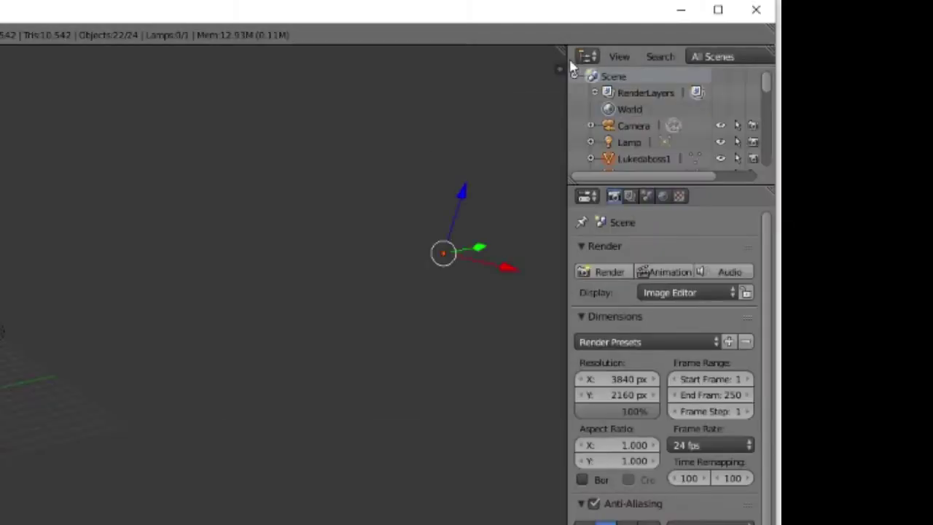
Show the 3D view's properties and enable Textured Solid shading so the character displays its textures.
key("n")
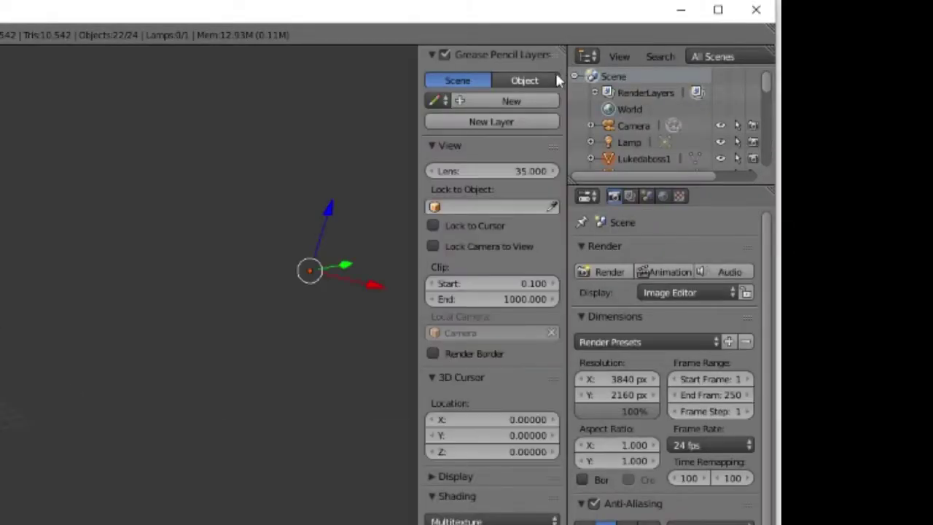
left_click(446, 342)
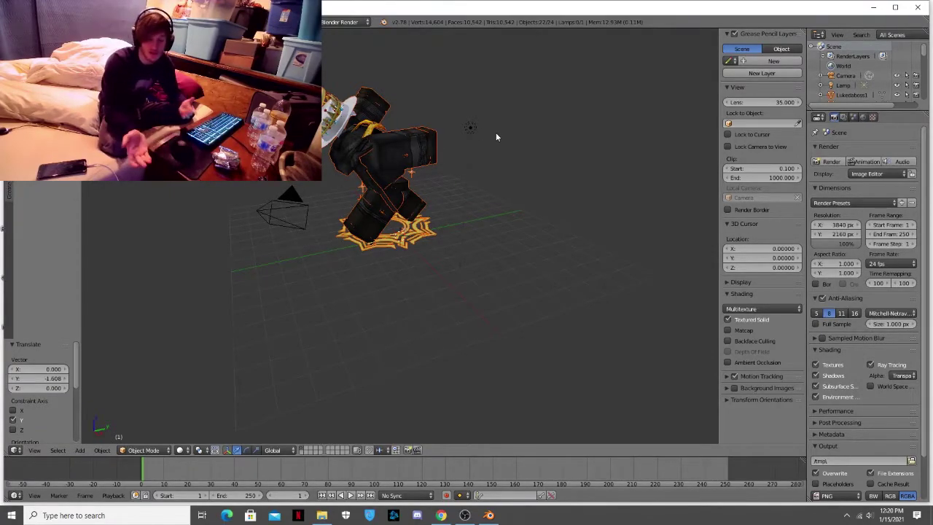
left_click(761, 124)
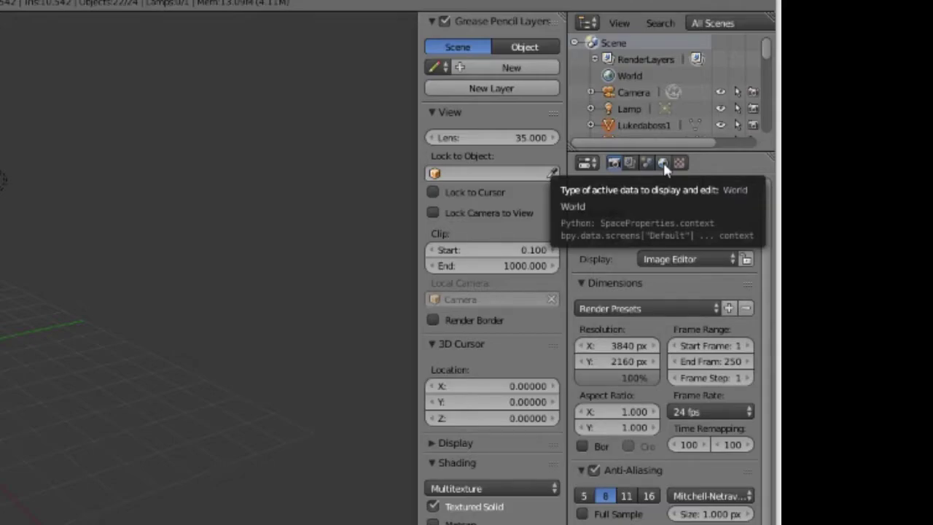
Enable Ambient Occlusion, Environment Lighting and Indirect Lighting for the world, and return to the render settings.
left_click(663, 163)
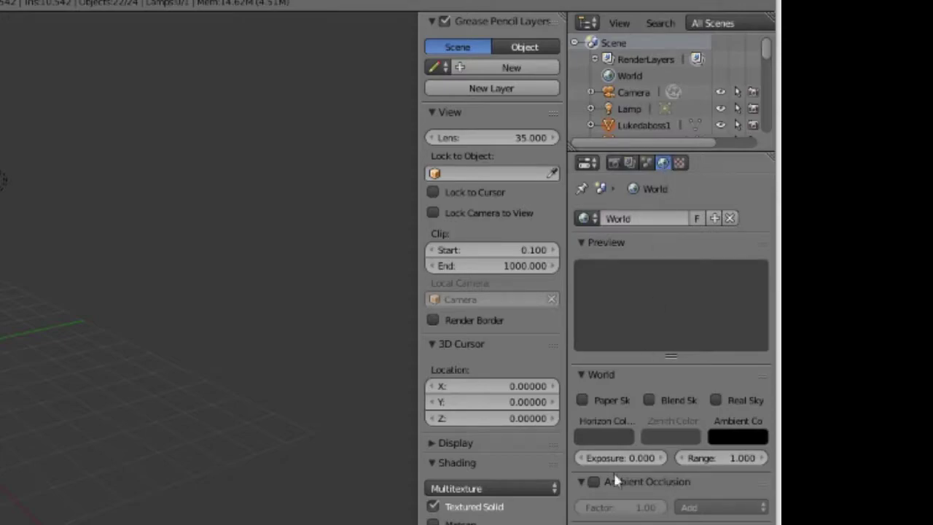
left_click(594, 285)
left_click(593, 333)
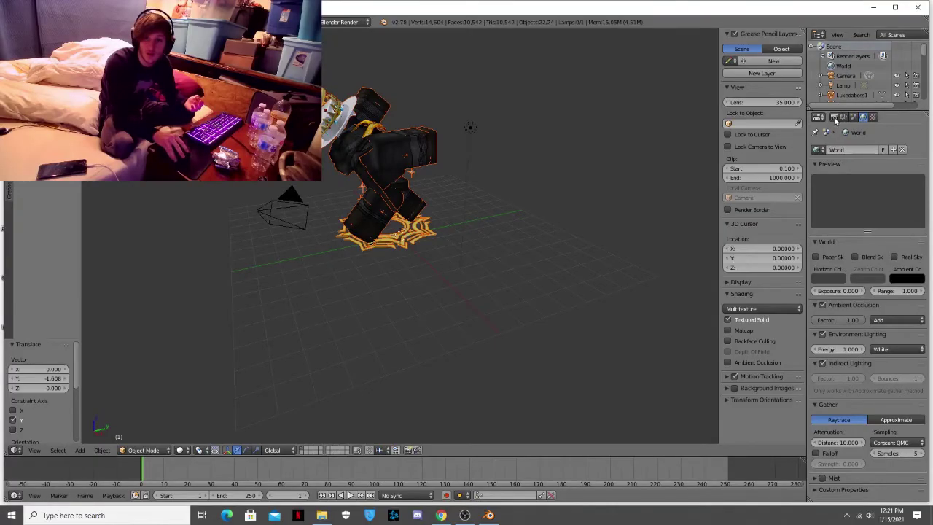
left_click(834, 117)
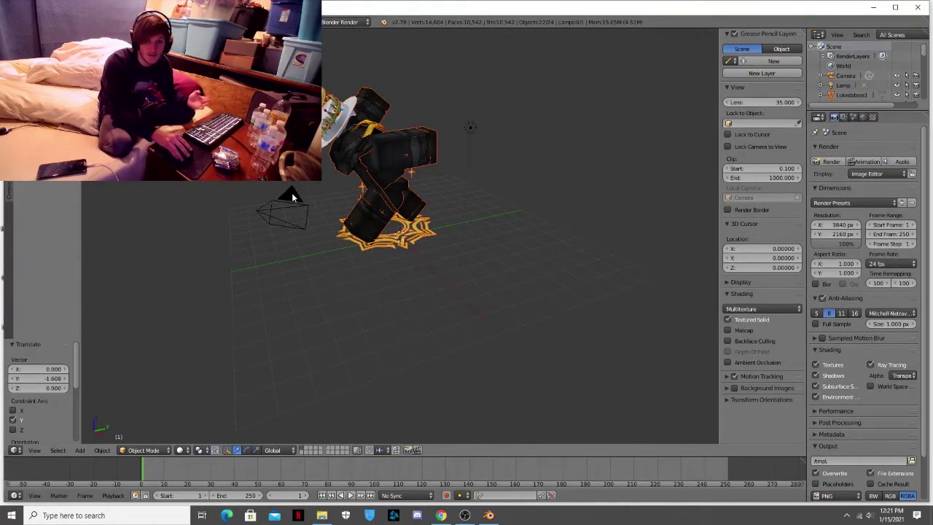
Look through the scene camera and fly it around to the character's front until the posed character fills the frame.
right_click(291, 196)
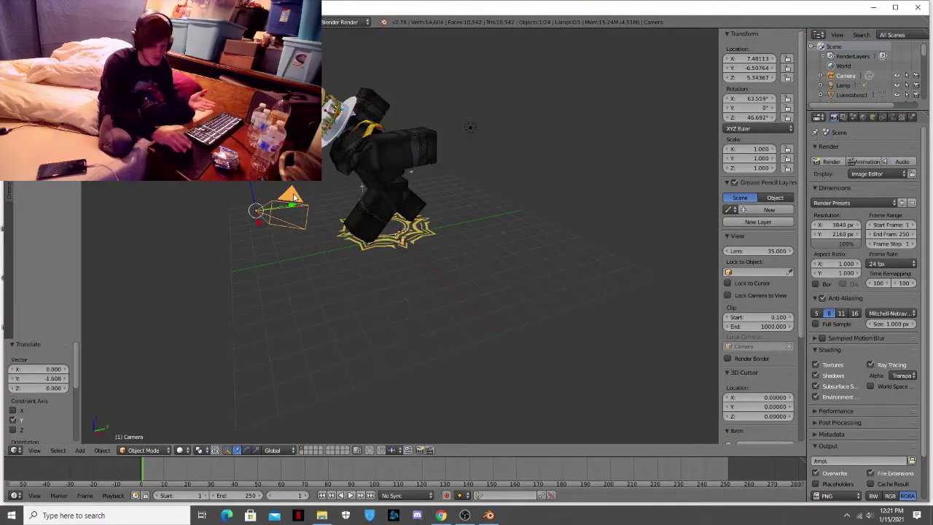
key("KP_0")
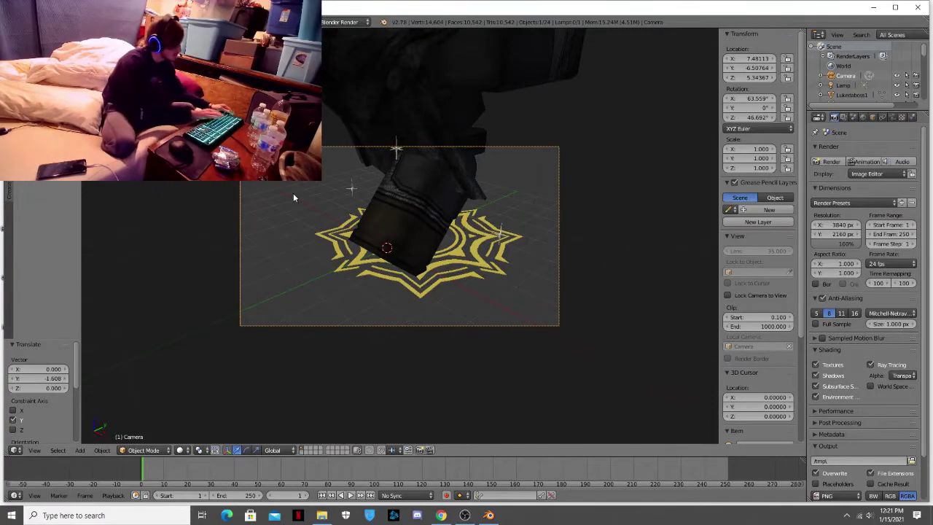
key("shift+f")
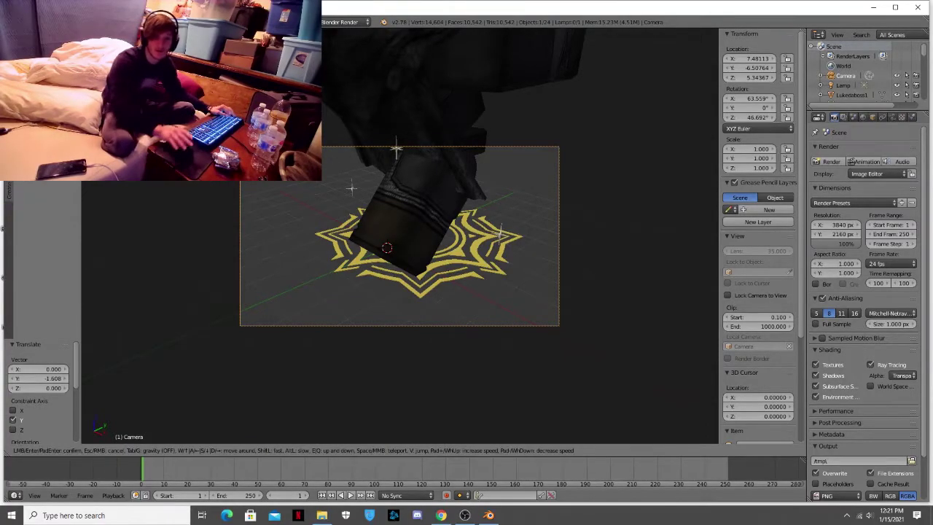
key("w")
key("d")
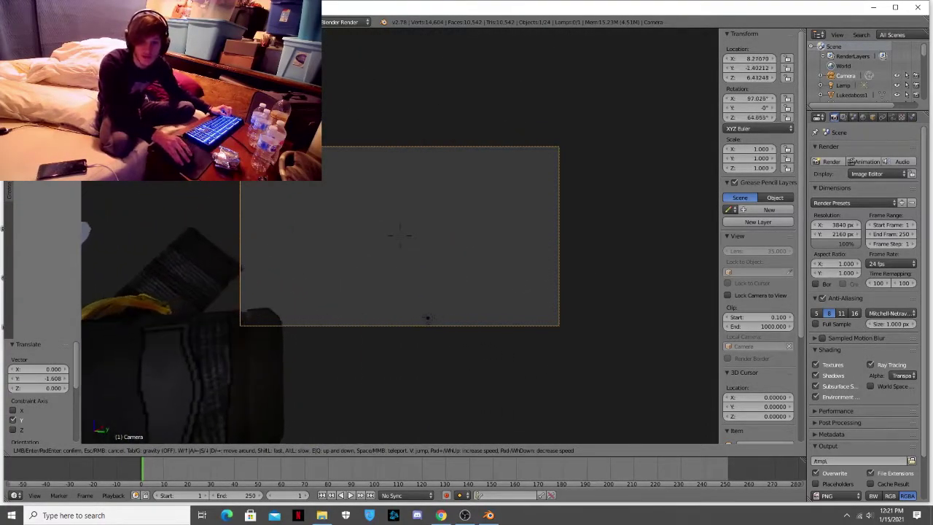
key("d")
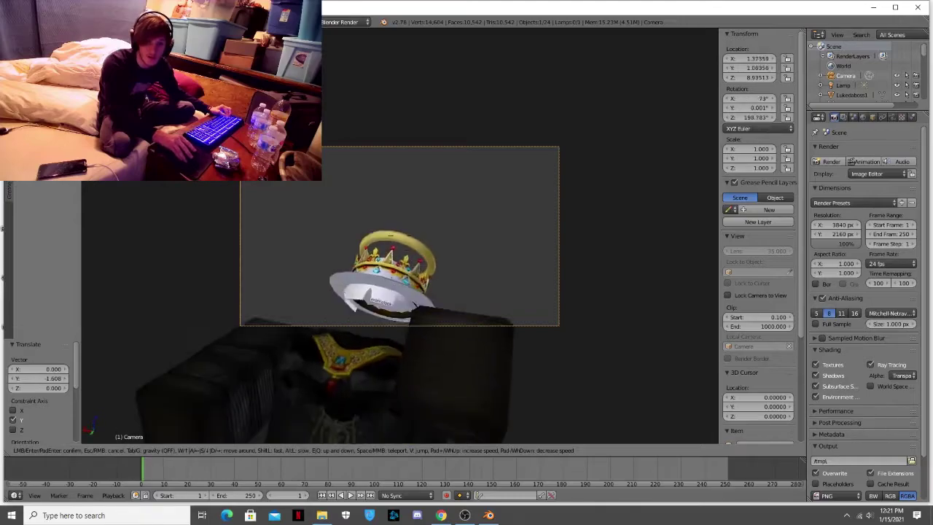
key("s")
key("d")
key("s")
key("d")
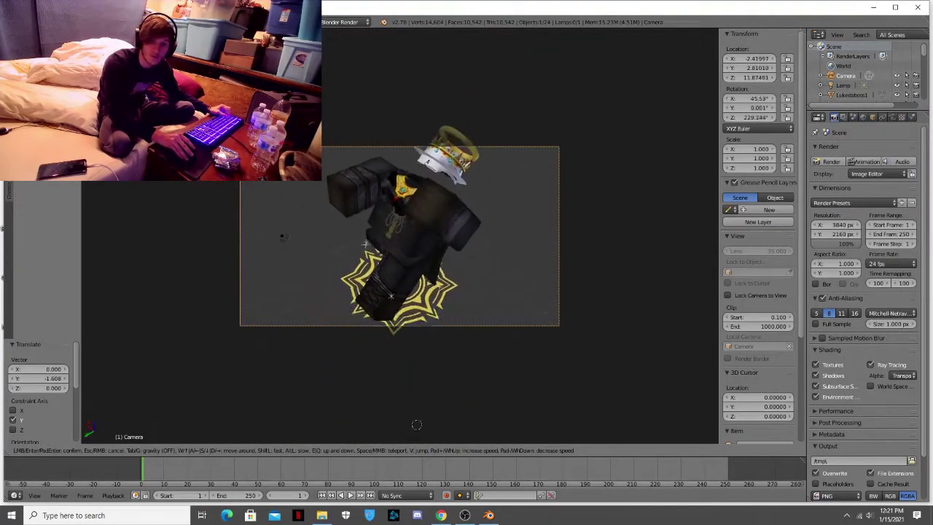
key("w")
key("a")
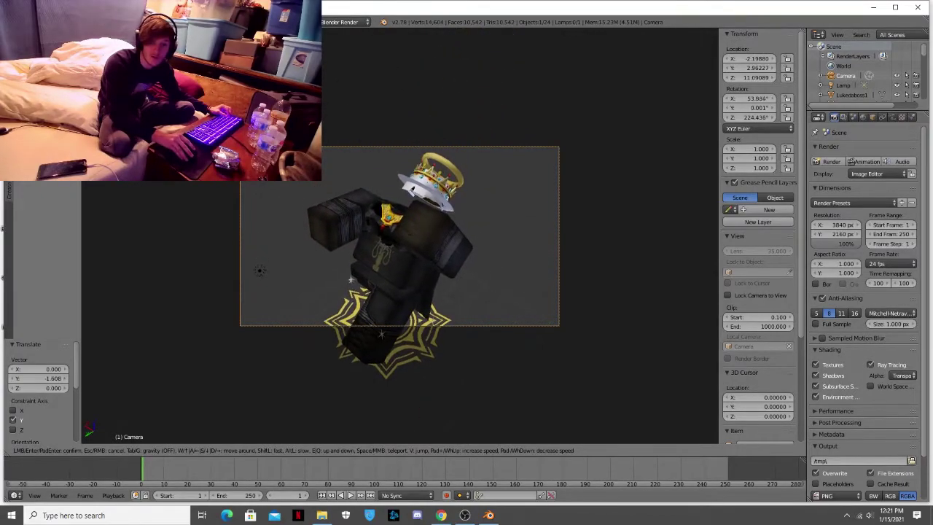
key("d")
key("s")
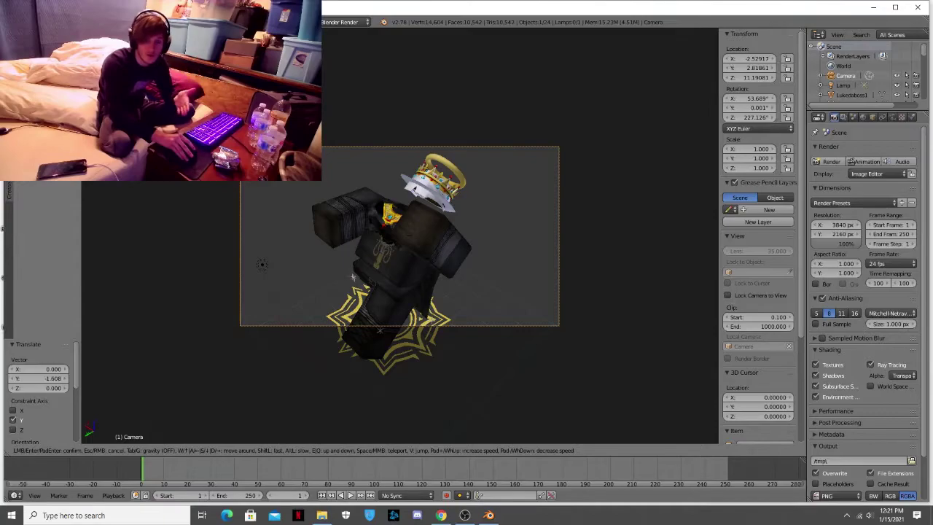
left_click(400, 235)
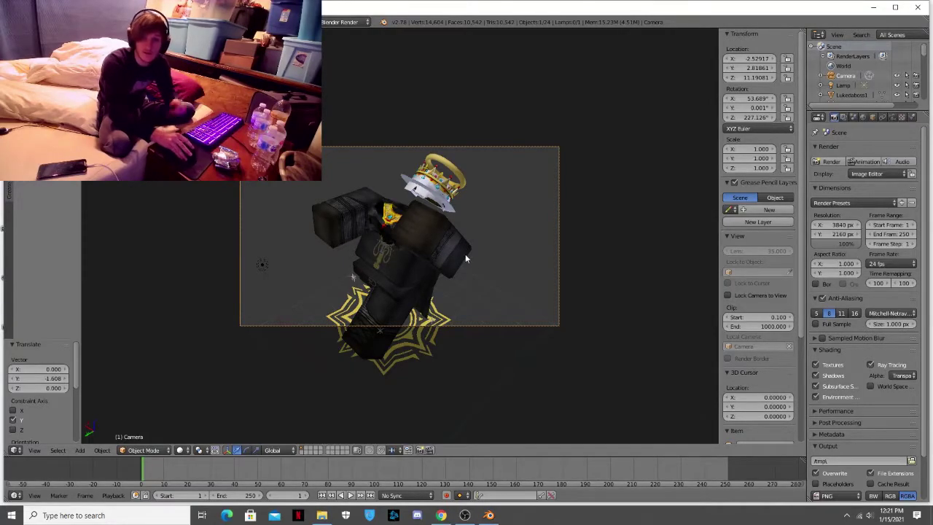
Render the scene as a still image from the camera and fit the result in view.
left_click(822, 162)
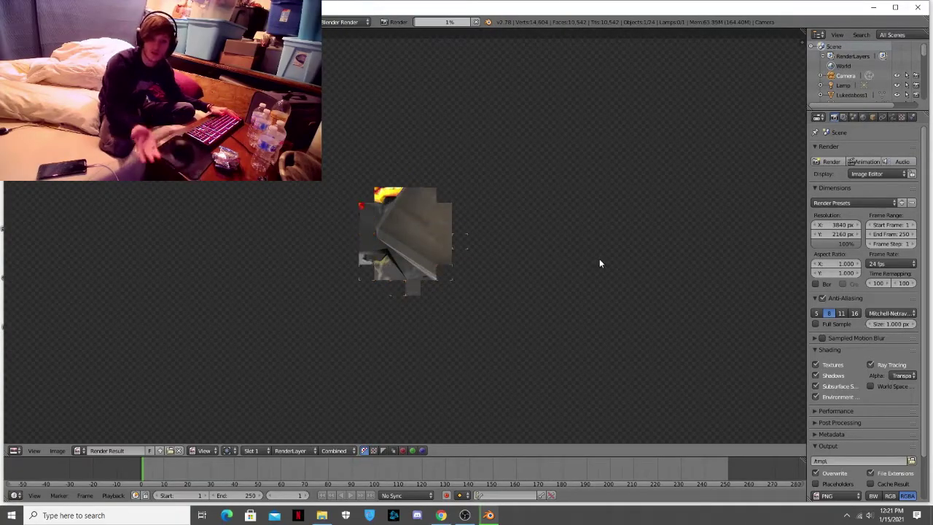
scroll(537, 240, "down", 3)
scroll(554, 232, "up", 1)
key("F3")
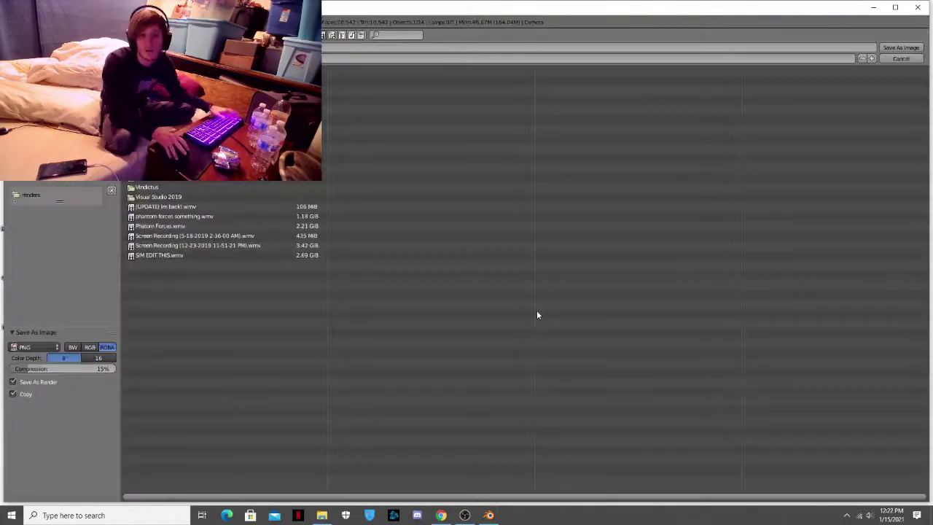
left_click(896, 57)
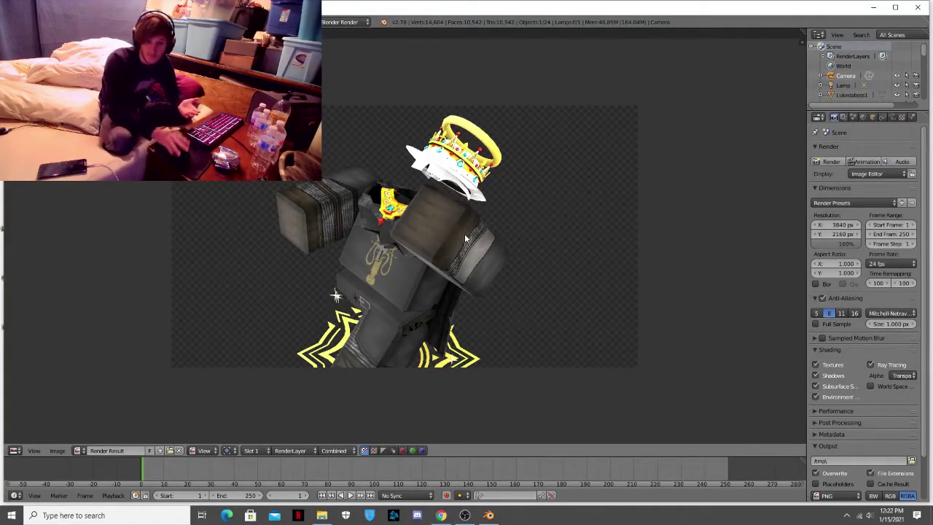
left_click(464, 516)
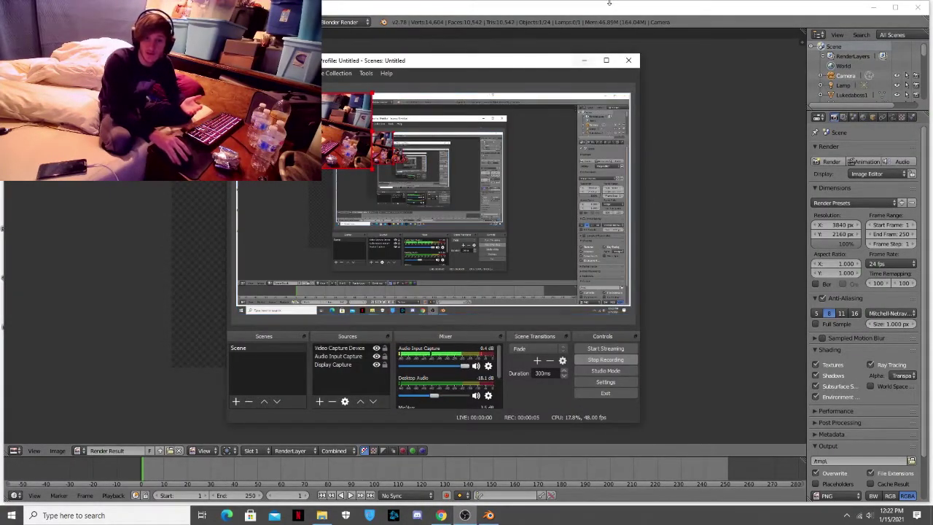
left_click(555, 45)
Save the rendered image as slippingman.png in the desktop's renders folder, in RGBA PNG format.
left_click(58, 450)
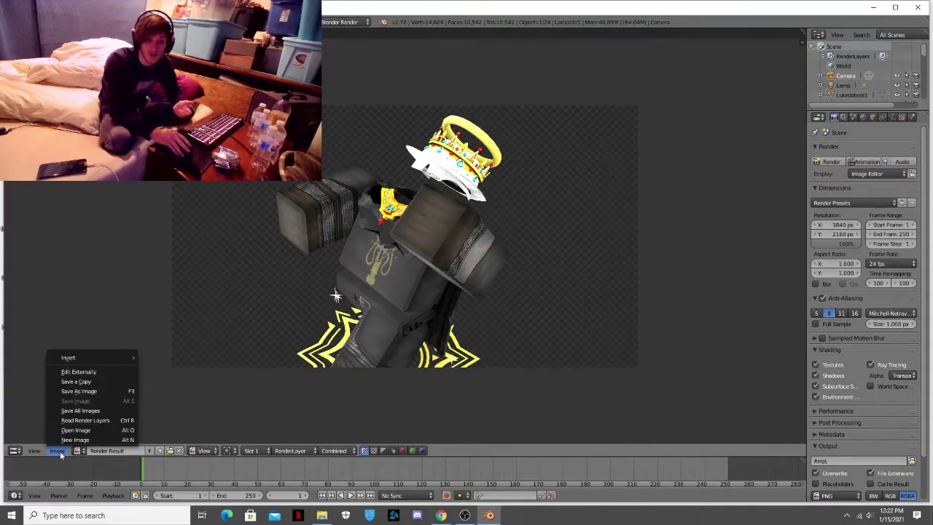
left_click(90, 390)
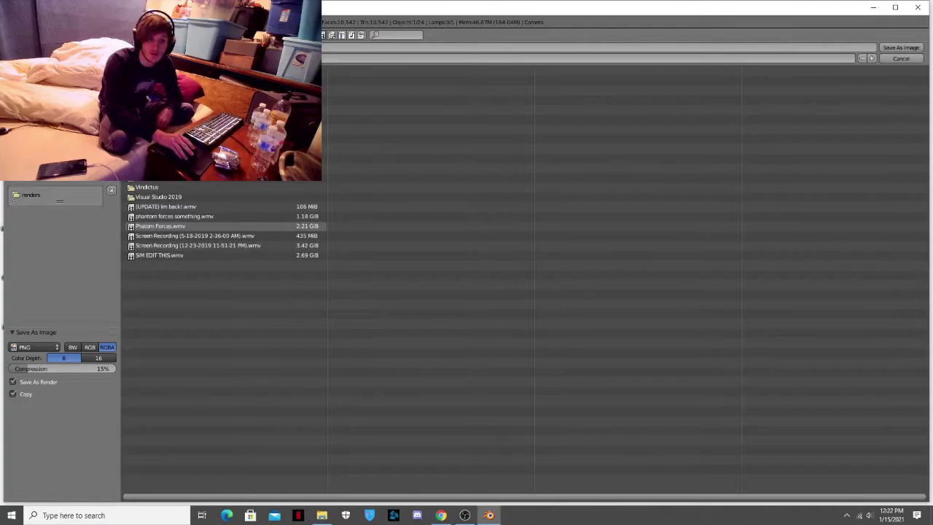
left_click(55, 124)
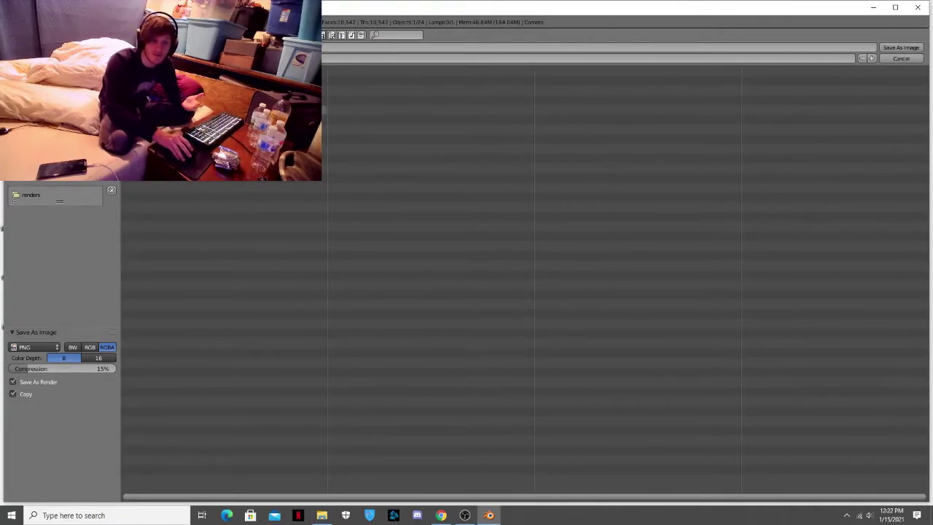
left_click(59, 199)
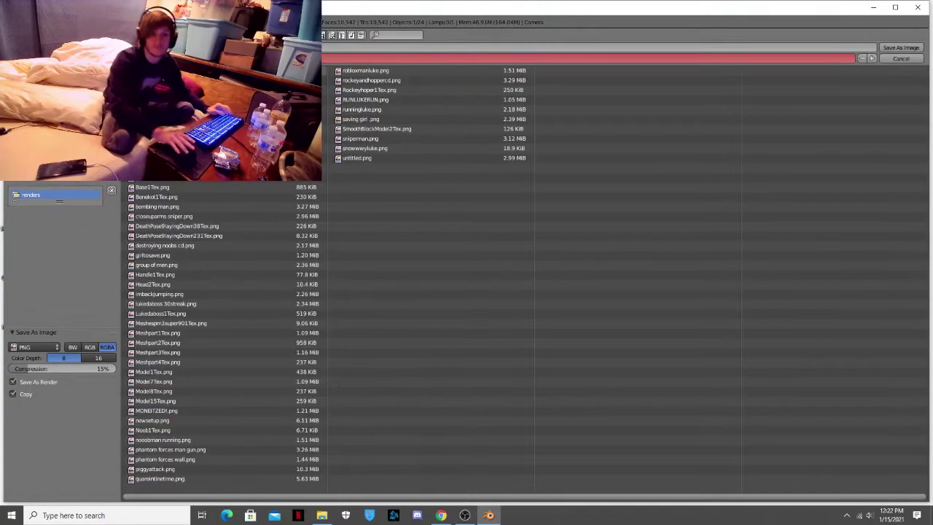
left_click(645, 170)
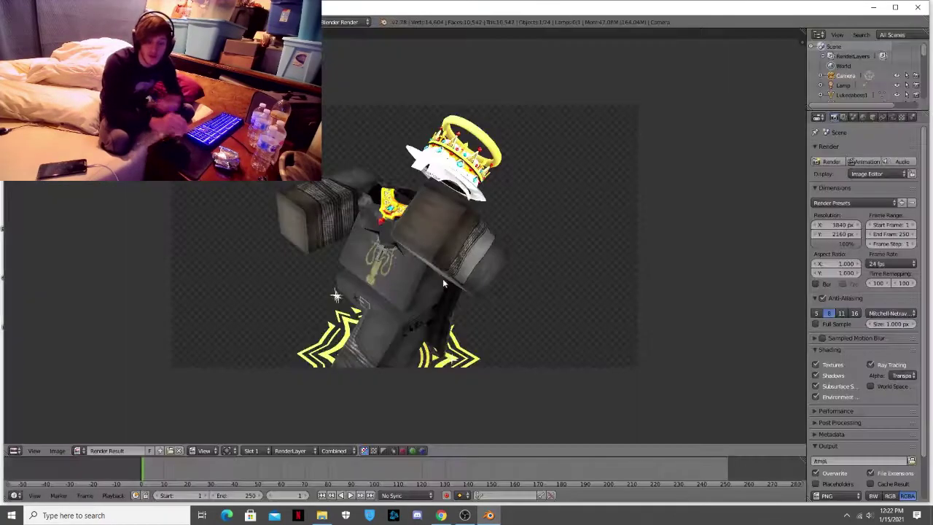
Browse to the desktop's renders folder in File Explorer and view the saved slippingman.png.
left_click(322, 515)
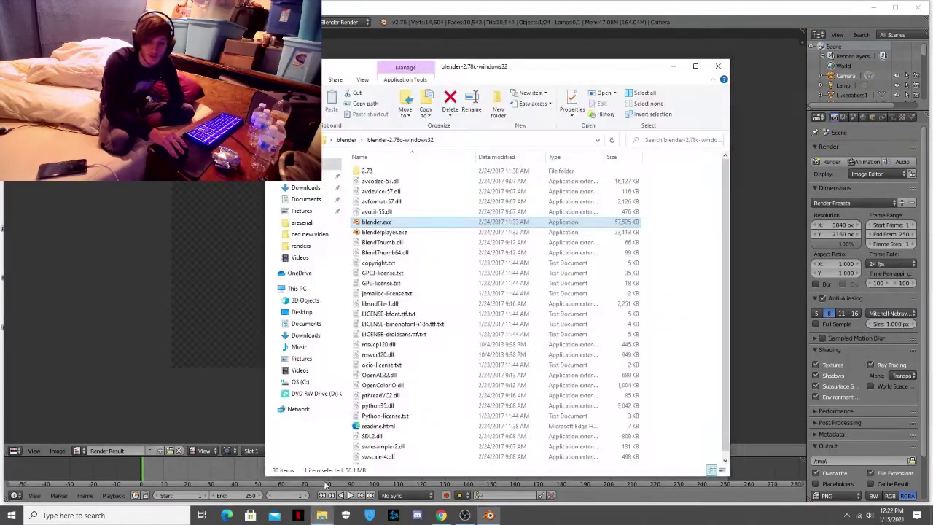
left_click(302, 175)
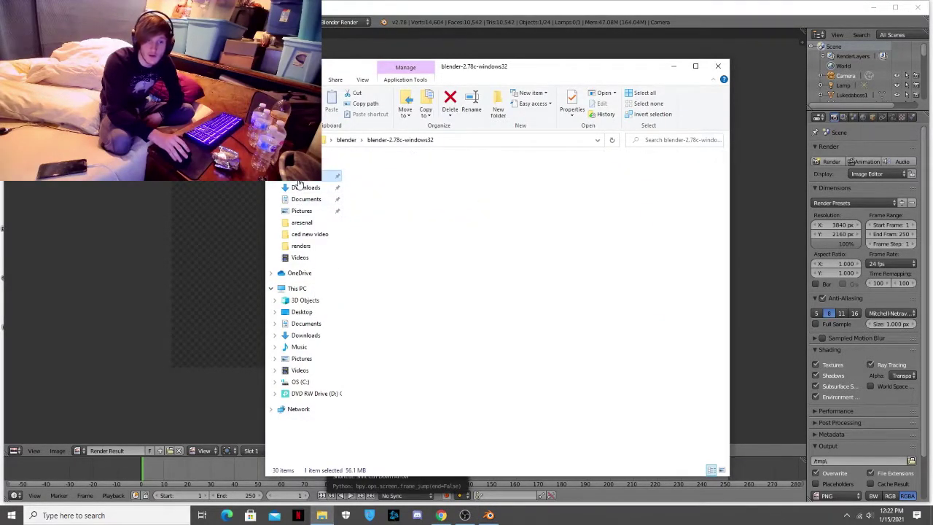
double_click(373, 202)
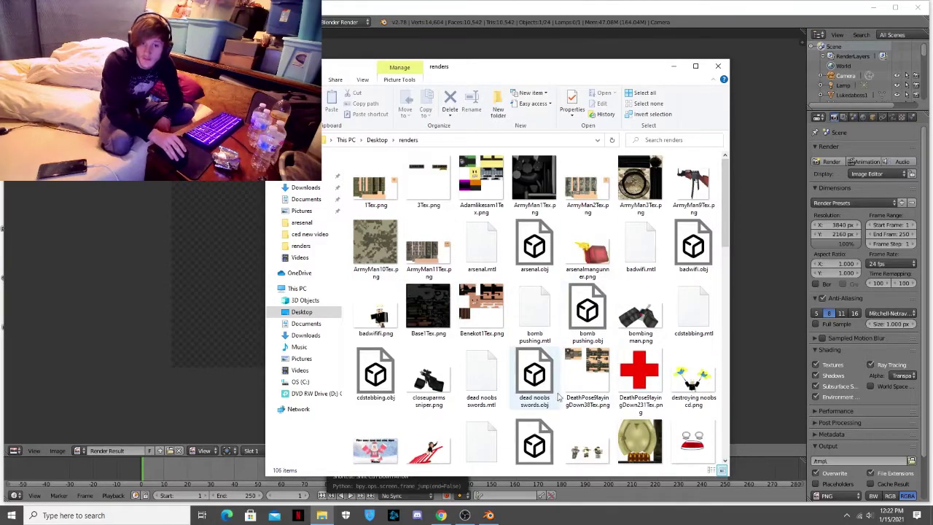
scroll(587, 368, "down", 8)
scroll(588, 368, "down", 3)
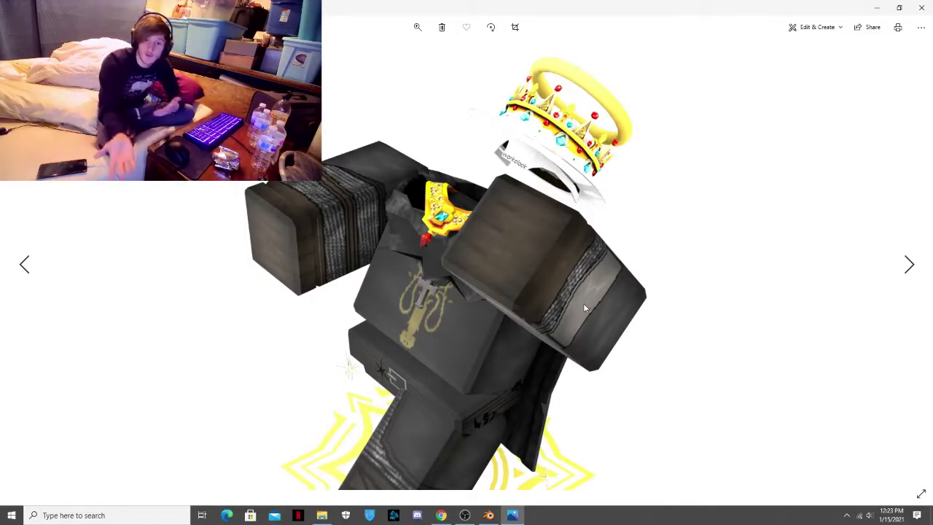
Switch back to Blender and quit it without saving the changes.
left_click(488, 516)
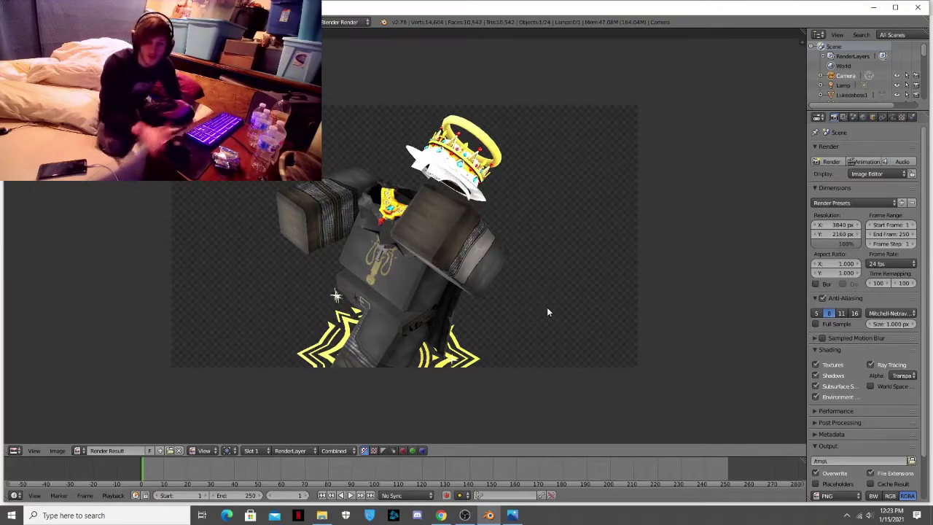
left_click(920, 8)
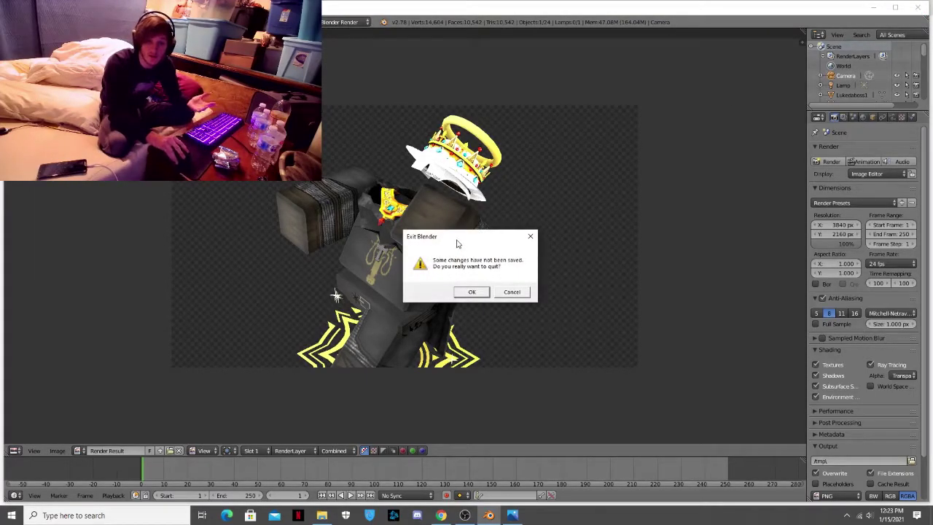
left_click_drag(458, 243, 440, 219)
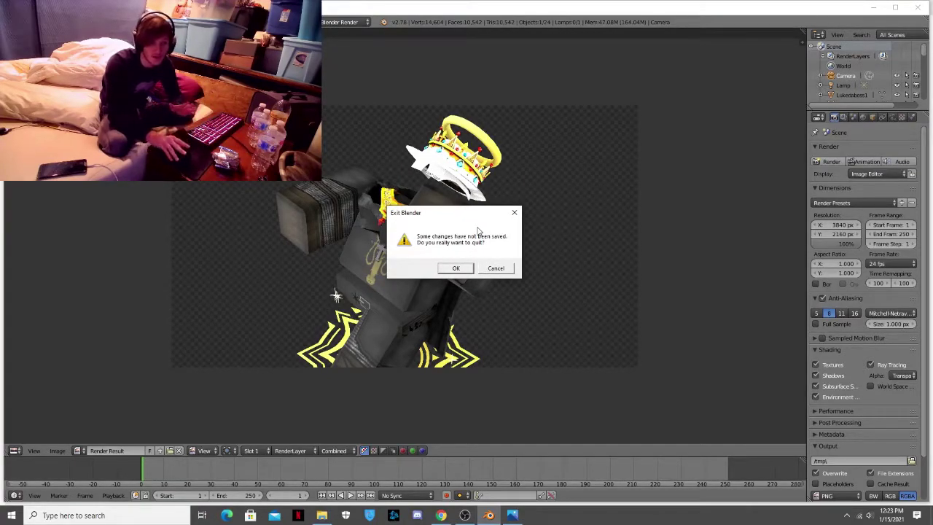
left_click(466, 268)
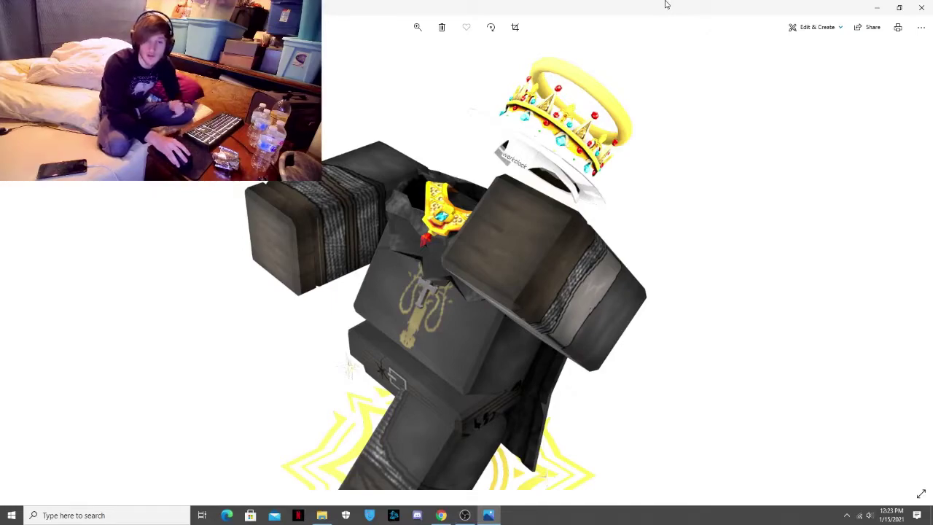
Close the picture viewer and clear the renders folder and recording windows from the desktop.
left_click(921, 7)
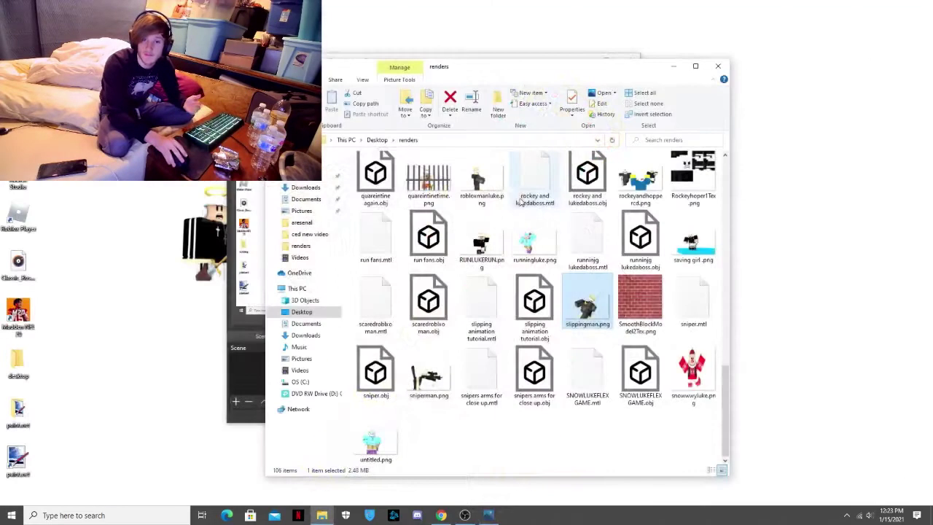
left_click(673, 71)
left_click(580, 64)
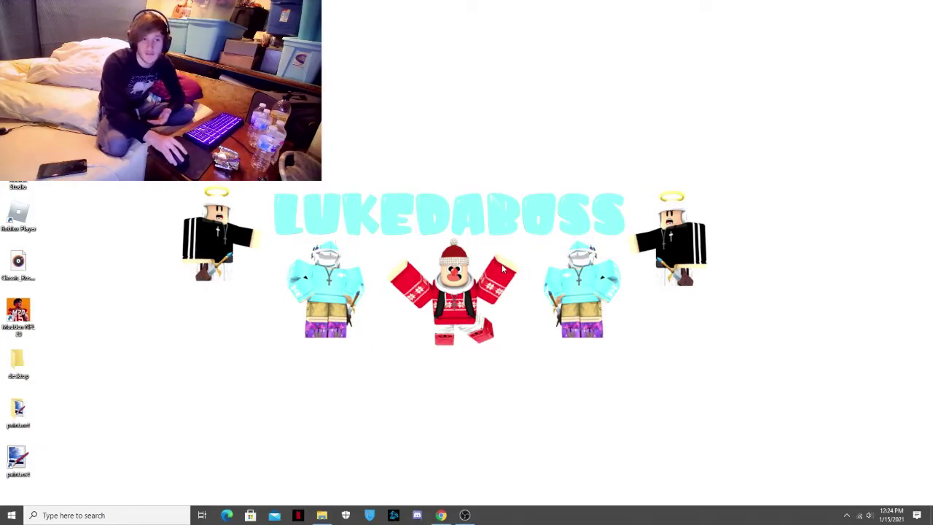
Launch Paint 3D from the Windows search and start a new project.
left_click(131, 515)
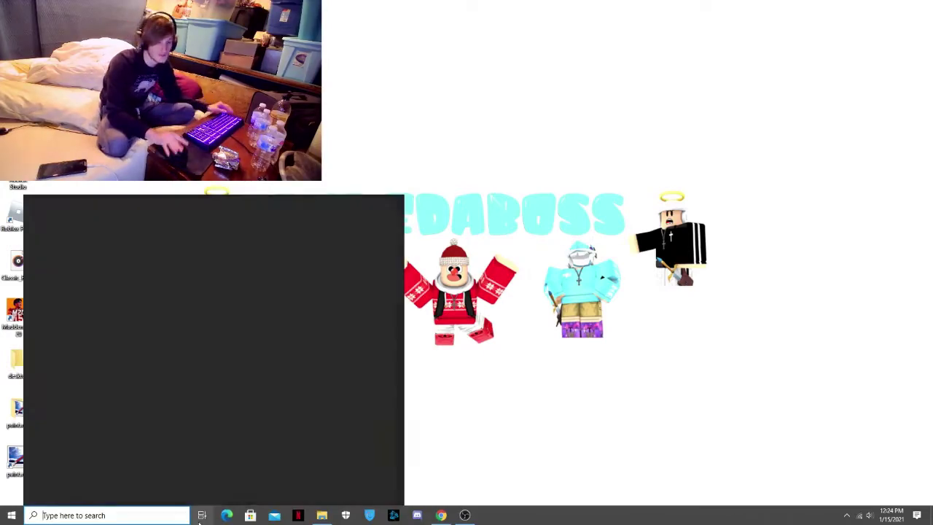
type("paint 3")
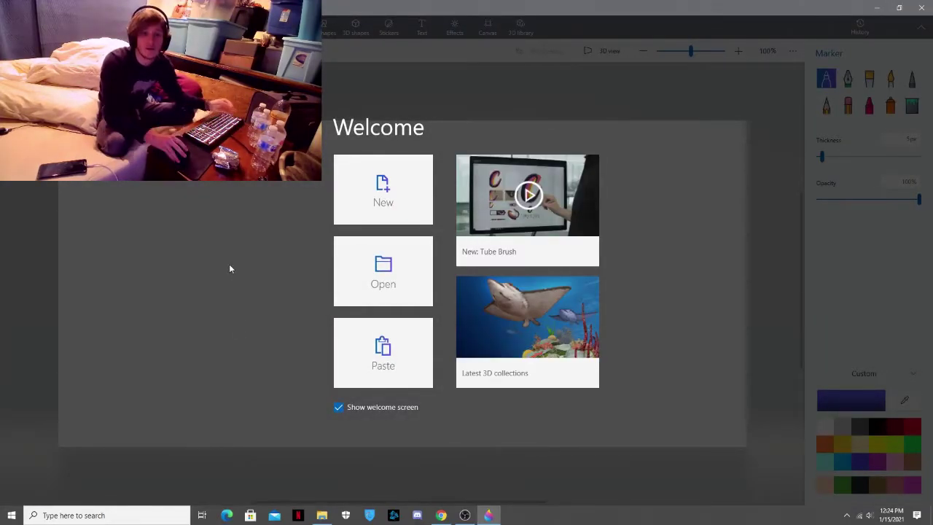
left_click(375, 204)
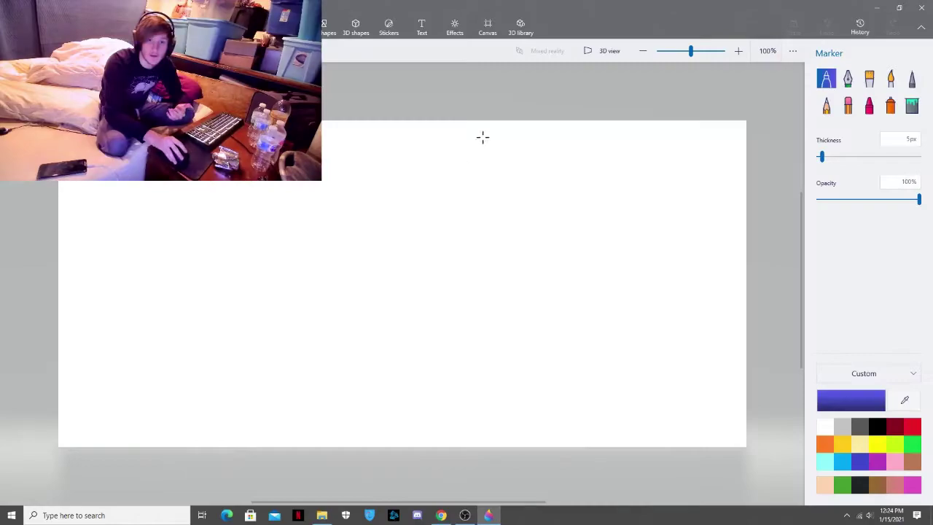
Resize the canvas to 1280 px wide by 720 px high.
left_click(487, 28)
left_click(842, 177)
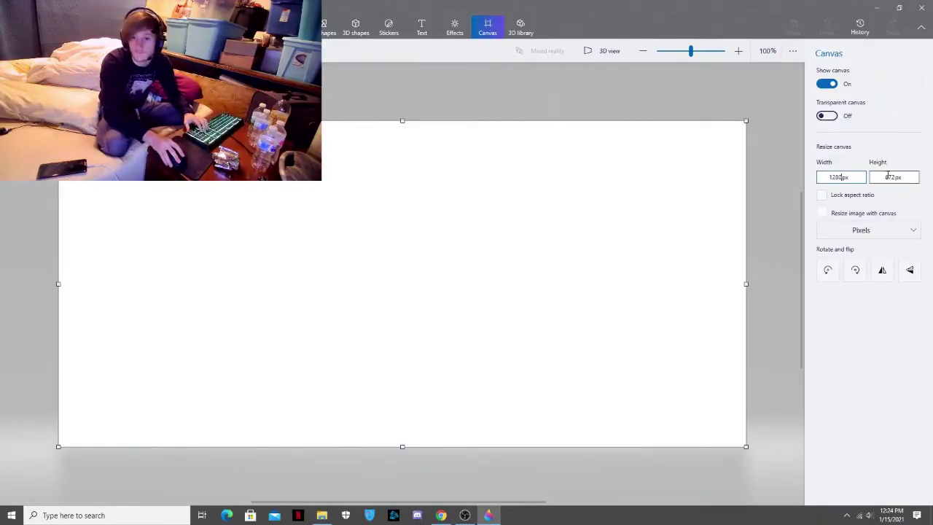
type("1280")
left_click(889, 177)
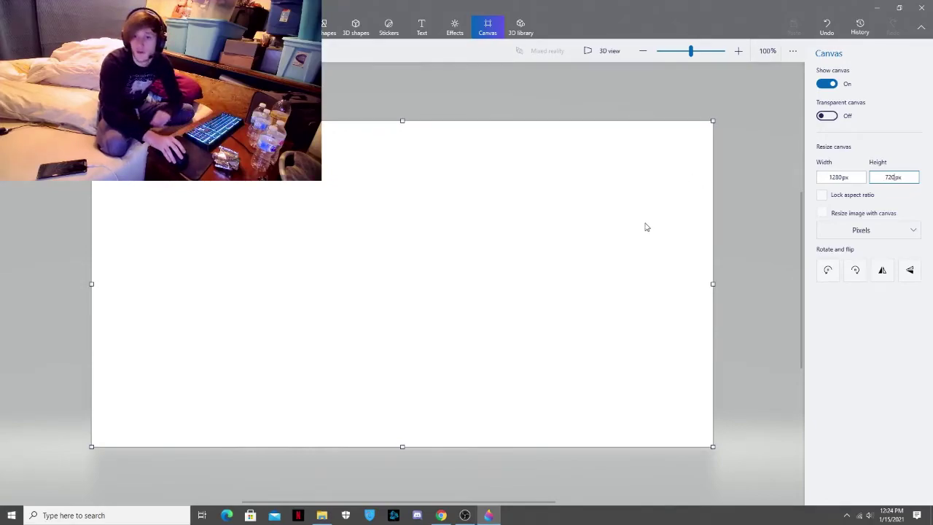
type("720")
key("Return")
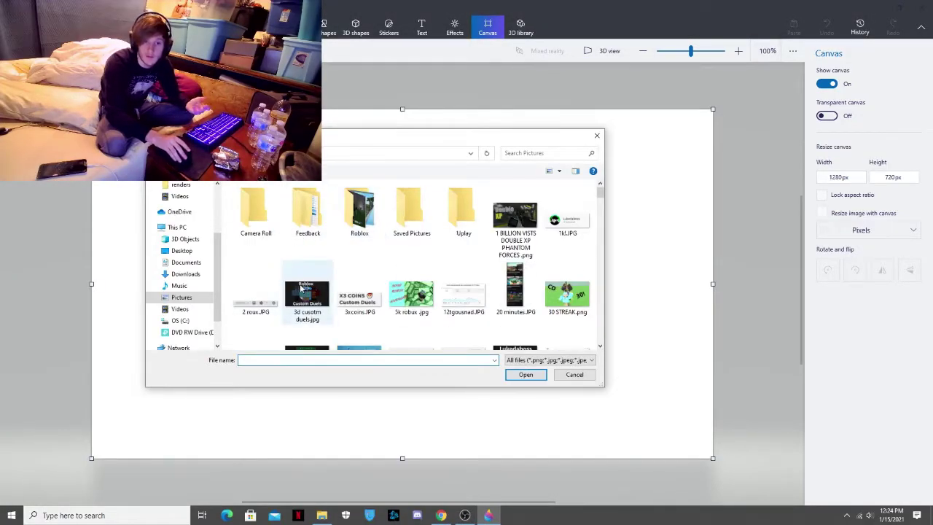
Insert the image baeplate.png from the Downloads folder onto the canvas.
scroll(180, 230, "up", 3)
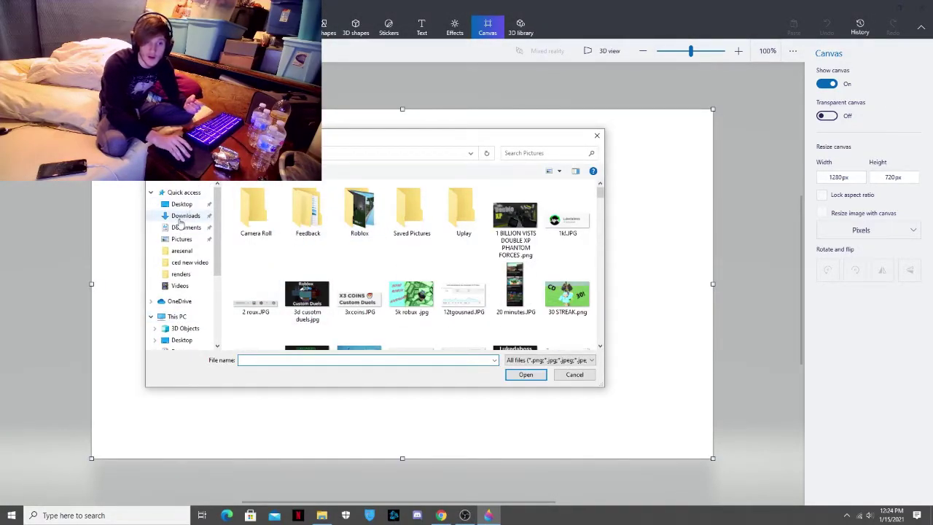
left_click(182, 218)
left_click(292, 361)
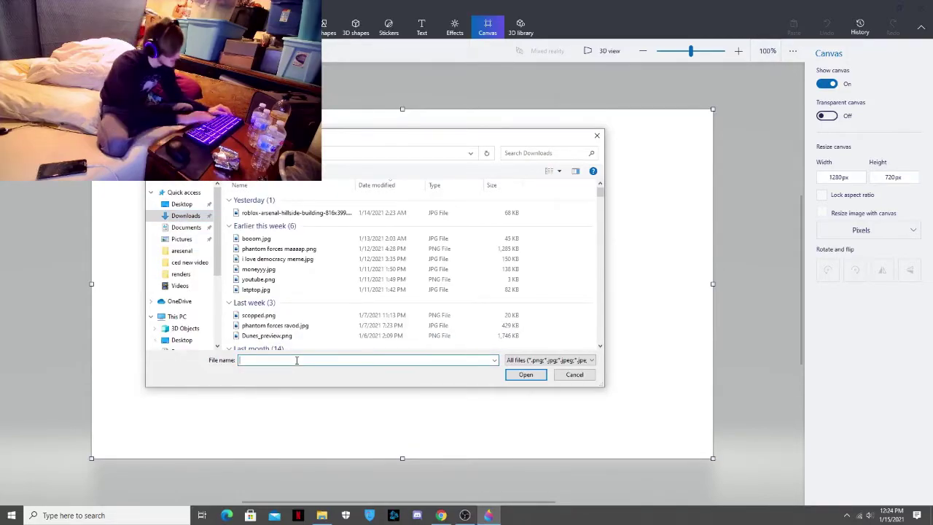
type("ba")
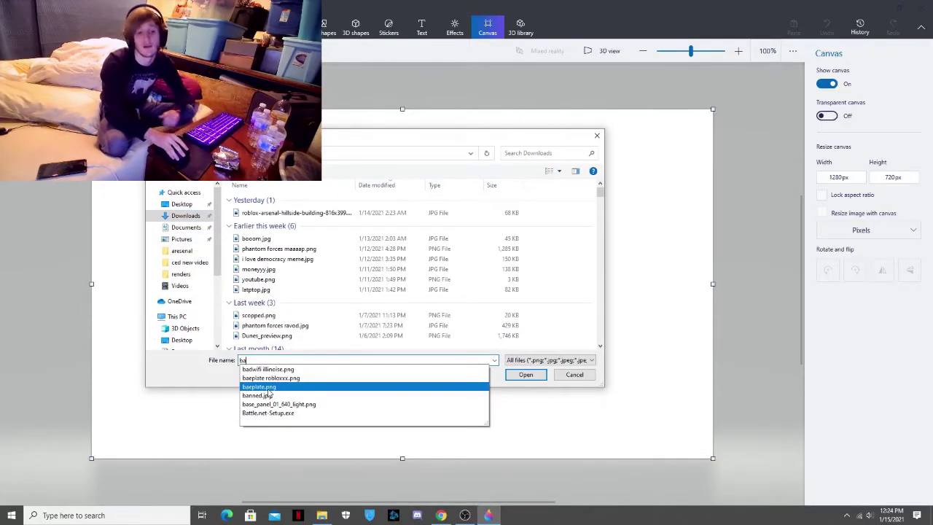
left_click(270, 387)
left_click(530, 374)
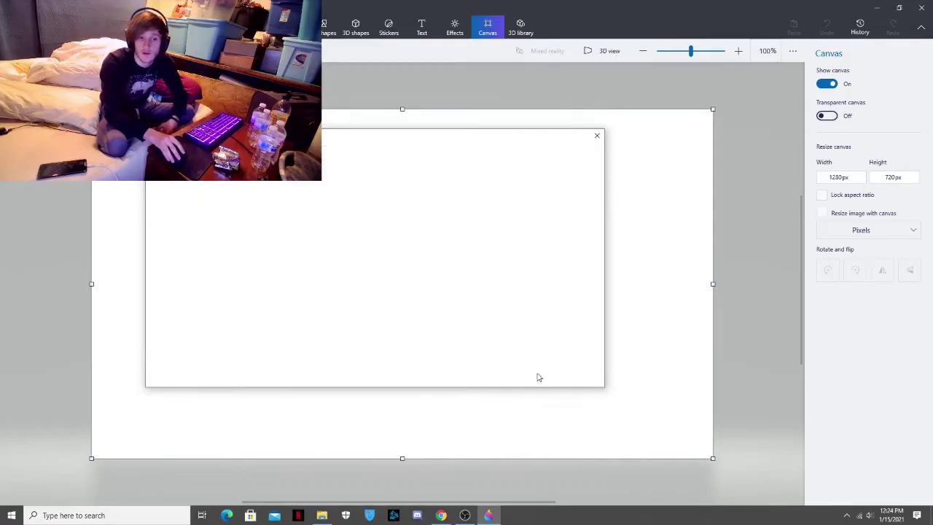
Stretch the baseplate image over the whole canvas, to about 1305 x 751 px, and commit its placement.
left_click_drag(238, 209, 89, 110)
left_click_drag(567, 359, 713, 464)
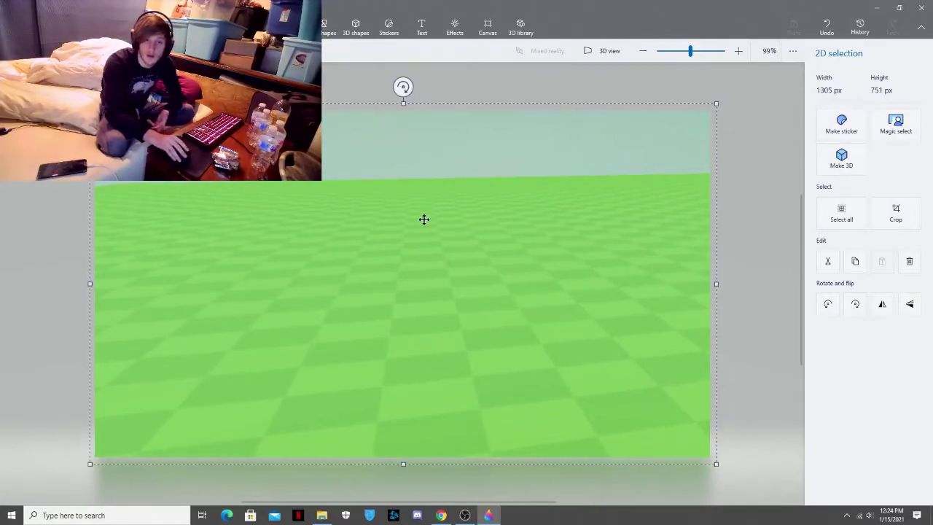
left_click(488, 27)
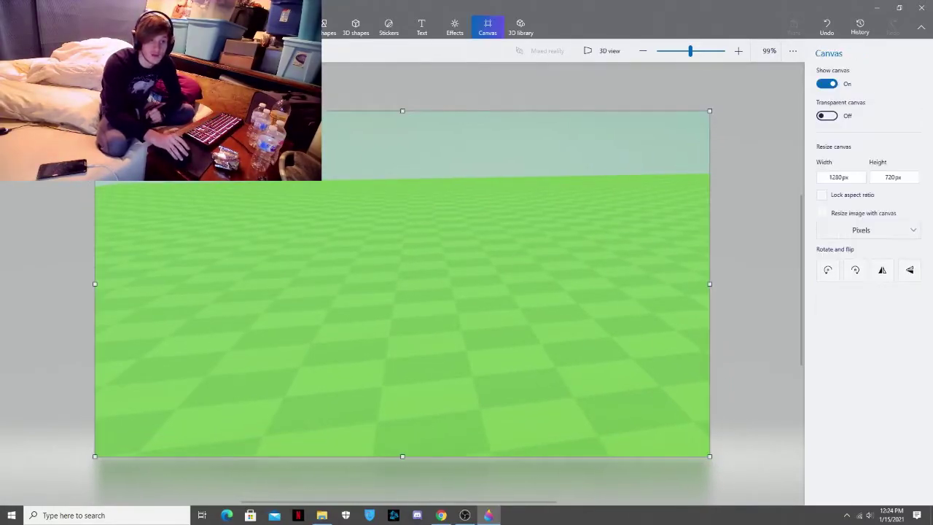
Insert the character render slippingman.png from the renders folder.
left_click(16, 27)
left_click(34, 109)
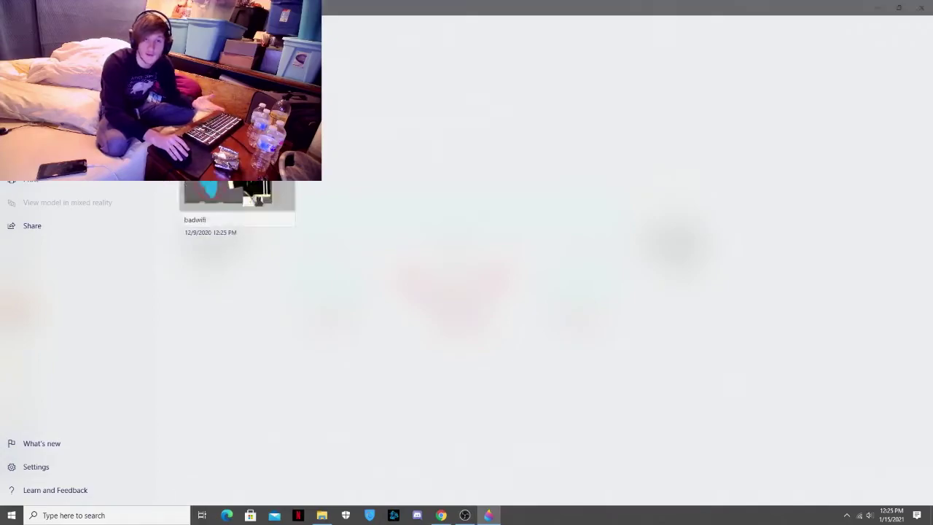
scroll(182, 245, "up", 3)
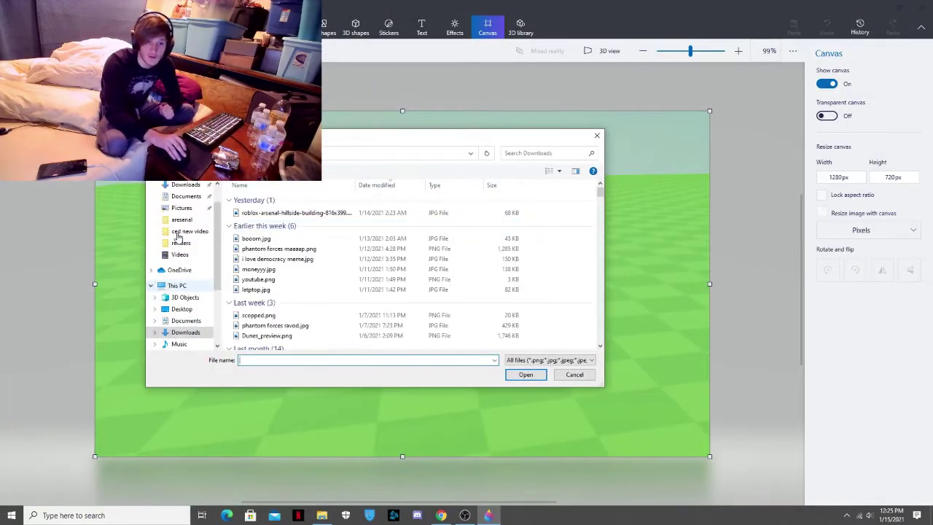
left_click(182, 274)
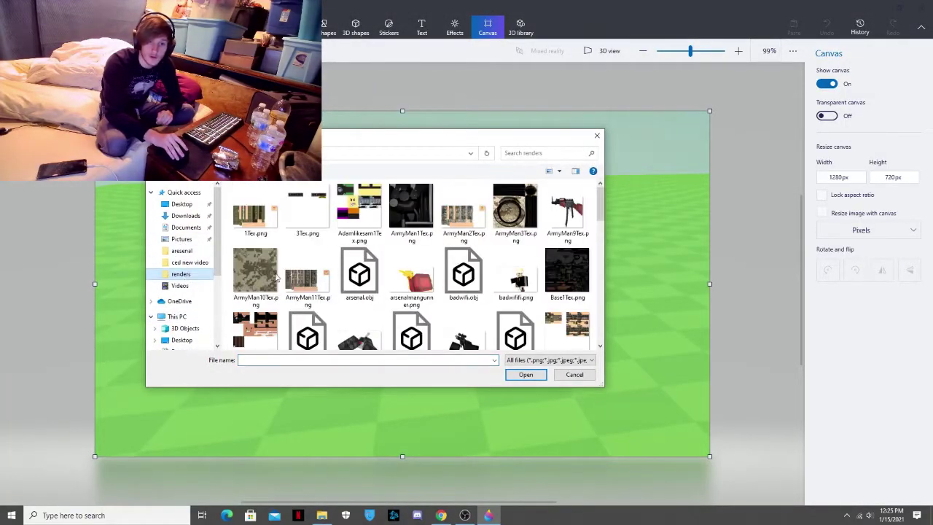
scroll(375, 278, "down", 6)
scroll(375, 278, "down", 1)
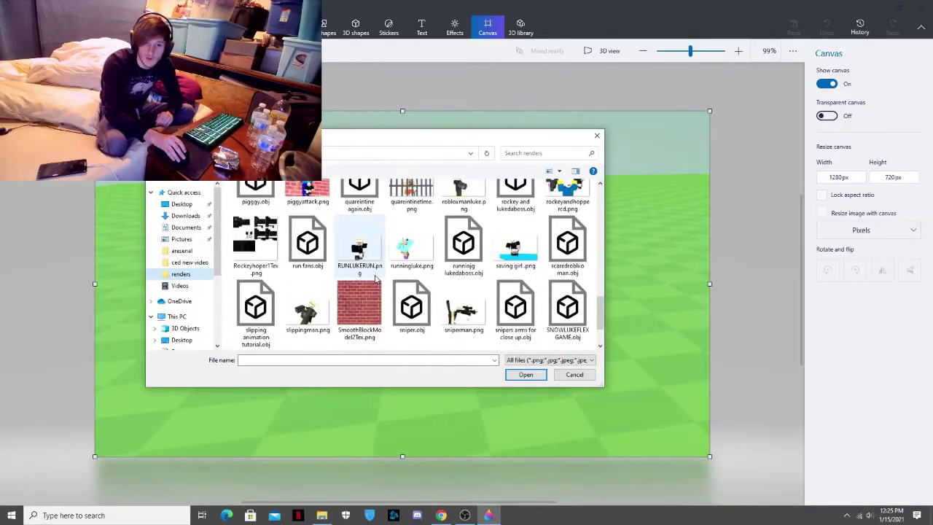
double_click(332, 312)
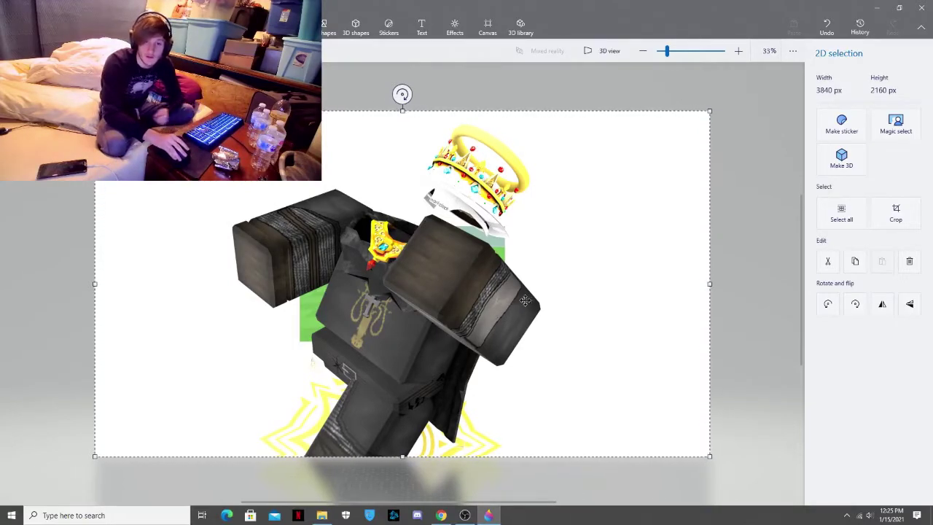
Convert the inserted character render to a 3D object and shrink it.
left_click(843, 160)
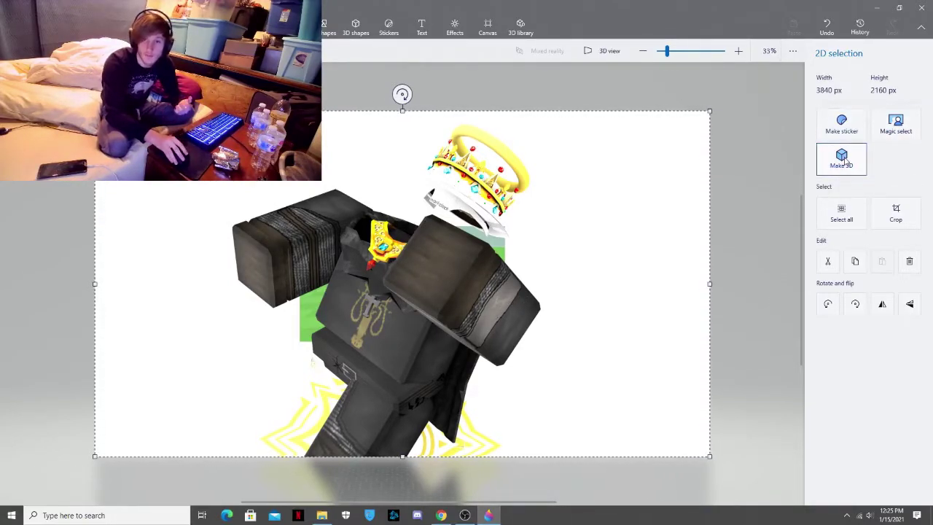
scroll(641, 383, "down", 5)
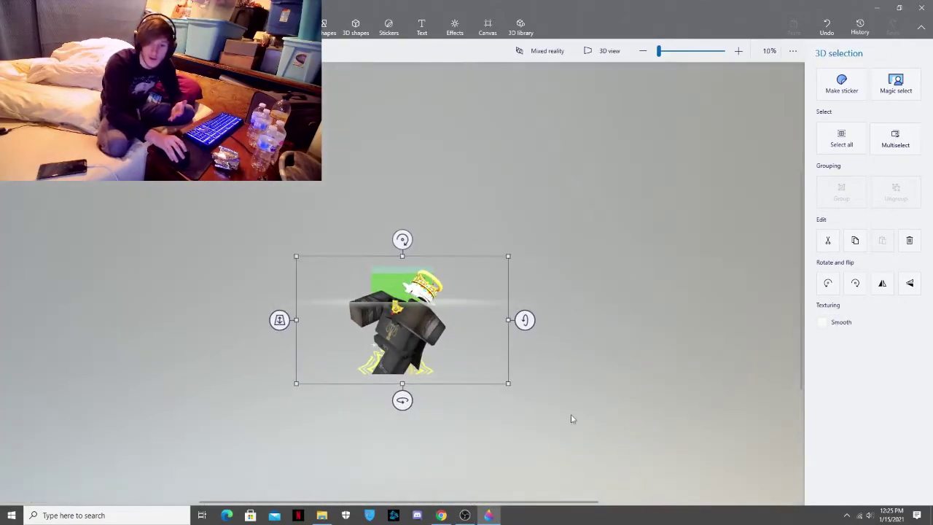
left_click_drag(508, 385, 386, 316)
scroll(386, 315, "up", 5)
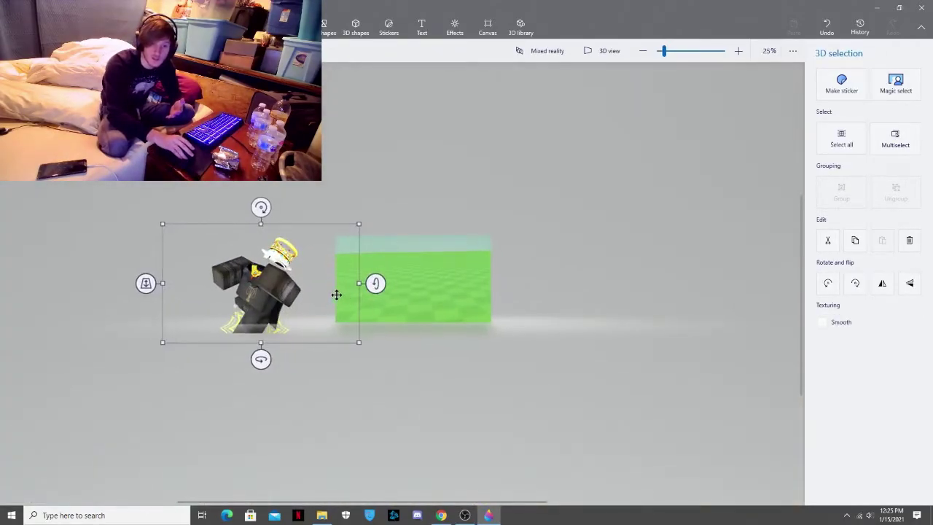
Move the character over the green baseplate background, scale it to fit the canvas, and deselect it.
left_click_drag(287, 302, 428, 307)
scroll(429, 306, "up", 1)
left_click_drag(522, 359, 469, 326)
left_click_drag(377, 272, 439, 282)
left_click(368, 260)
scroll(369, 263, "up", 2)
left_click(488, 28)
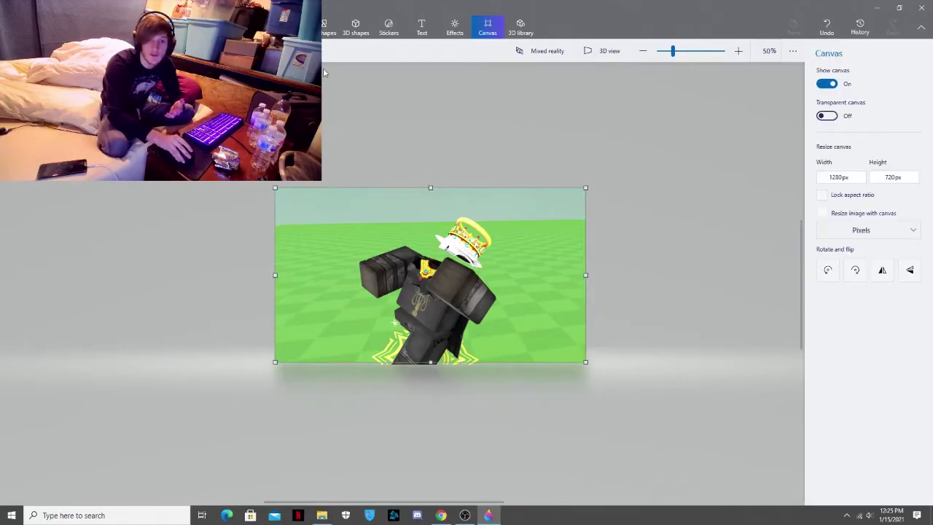
Start a 2D text with font size 72 and white colour.
left_click(421, 29)
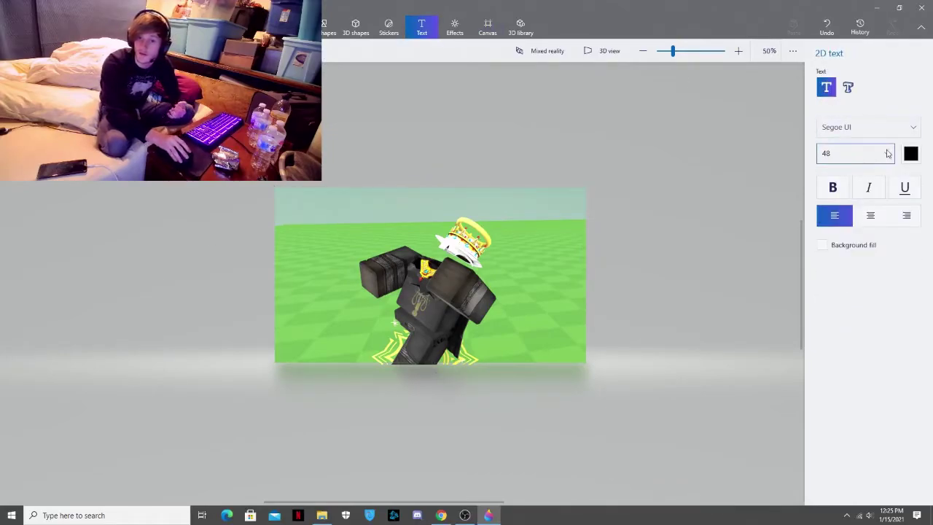
left_click(887, 153)
left_click(841, 177)
left_click(911, 153)
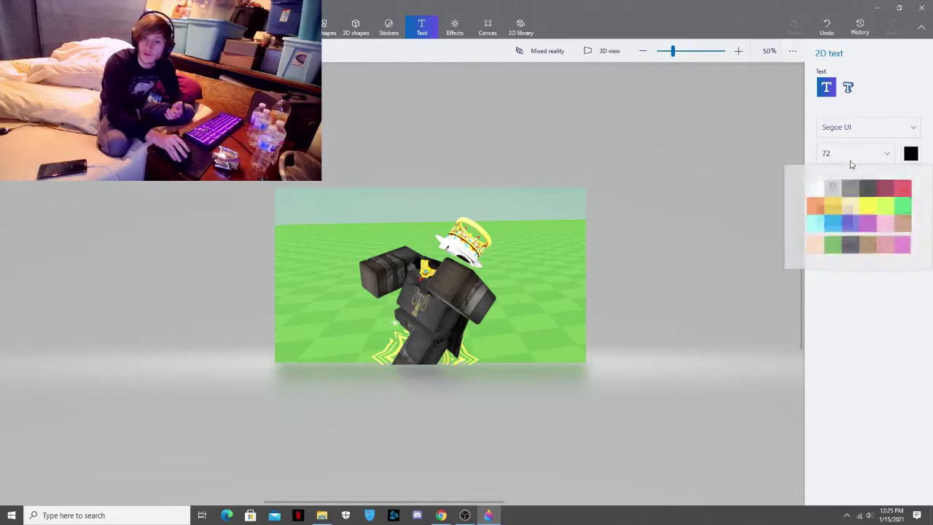
left_click(816, 191)
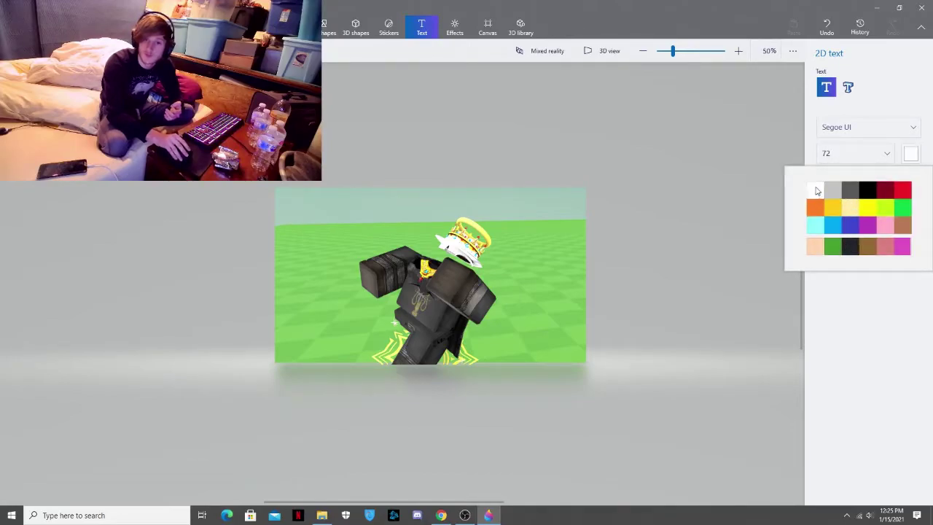
Set the text font to Feeling Good and make it bold.
left_click(849, 133)
scroll(848, 159, "up", 10)
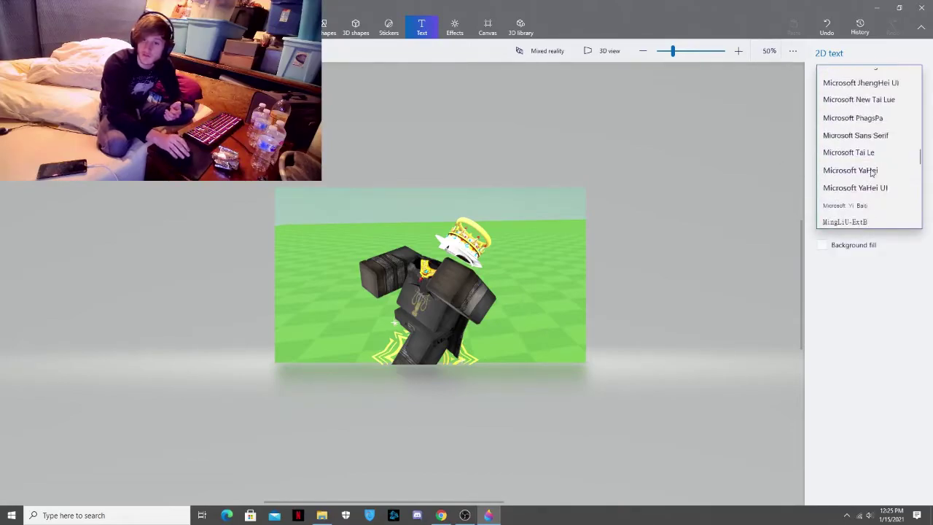
scroll(859, 159, "up", 5)
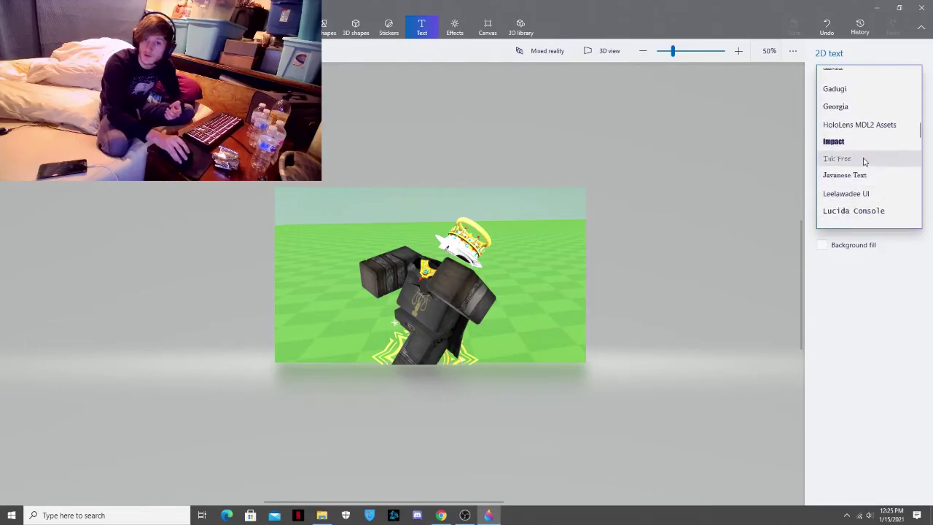
left_click(845, 85)
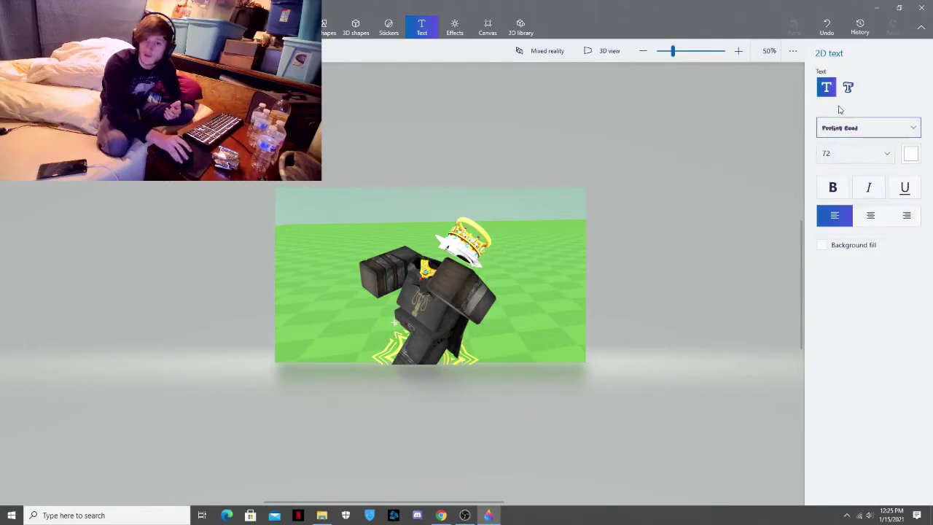
left_click(838, 192)
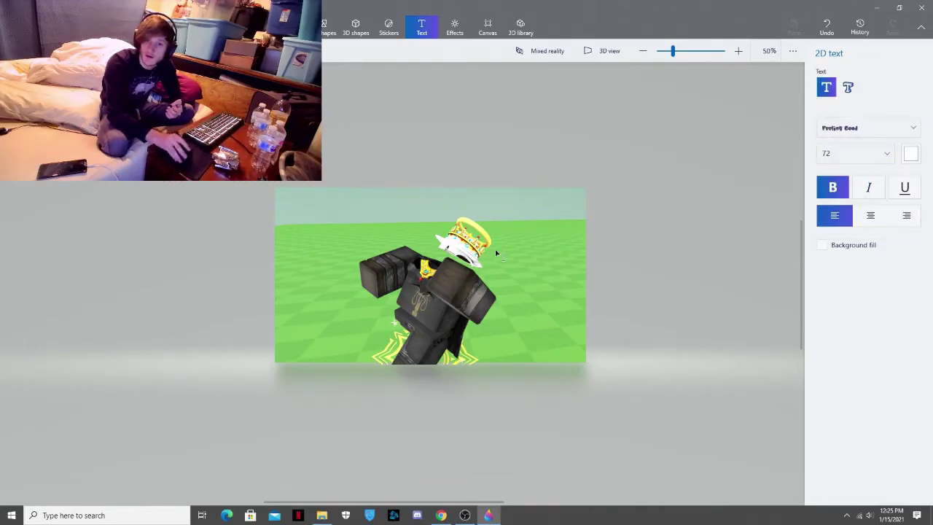
Add the text "How to make thumbnails!" and place it tilted upward in the canvas's upper-left corner.
left_click(350, 221)
type("How to")
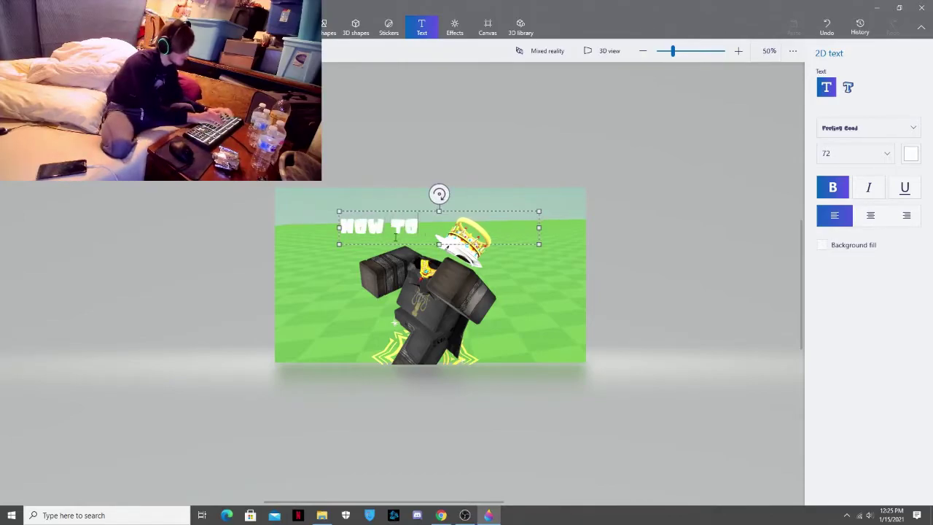
type(" make thumb")
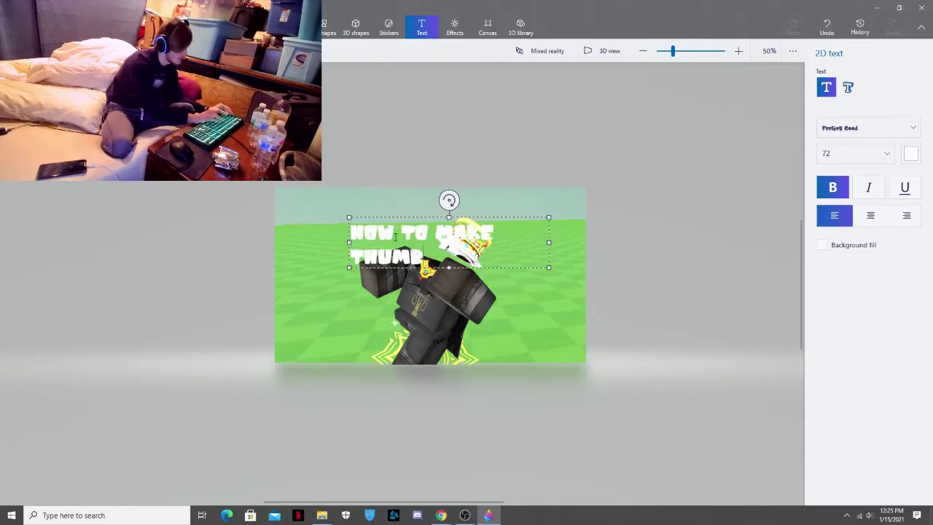
type("nail")
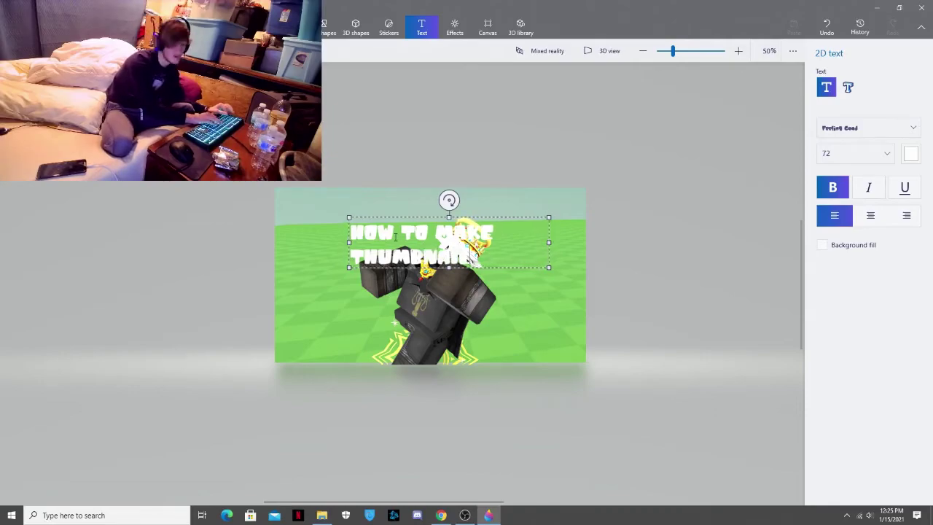
type("s!")
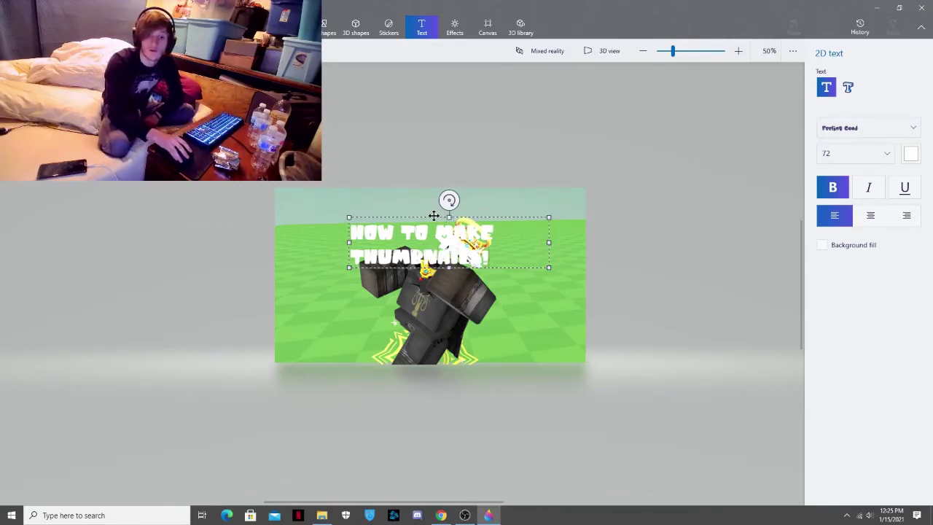
left_click_drag(433, 216, 342, 206)
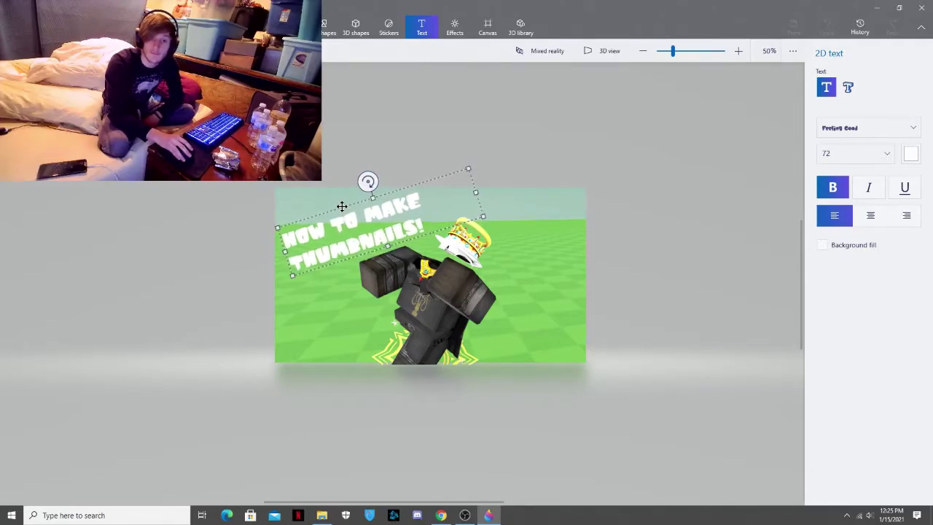
left_click(551, 160)
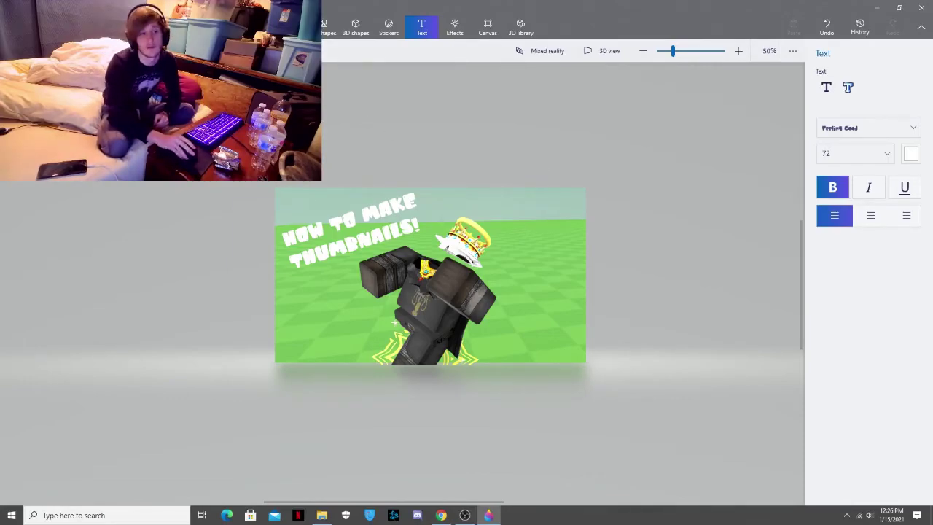
Save the thumbnail as a PNG image named THUMBNAIL CREATION in the Pictures folder.
left_click(19, 27)
left_click(35, 156)
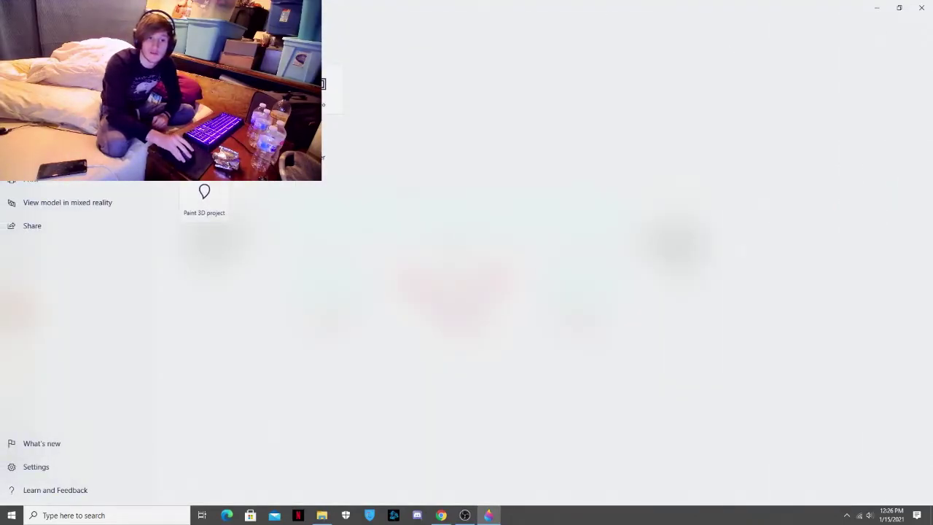
left_click(204, 91)
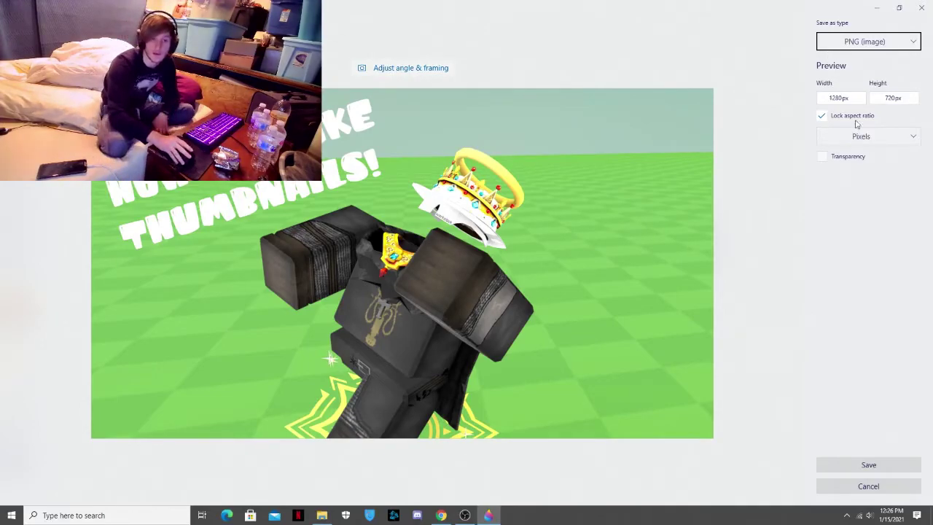
left_click(867, 467)
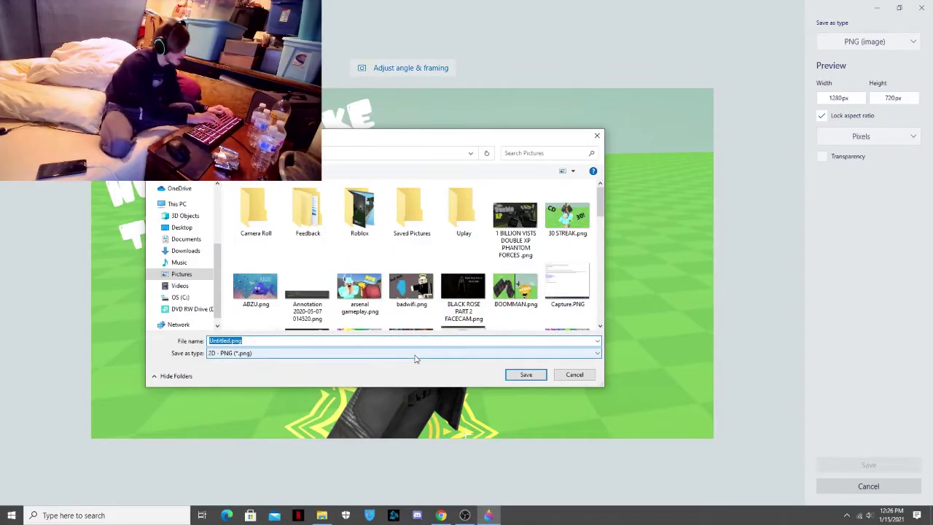
type("THUMBNAIL CREATION")
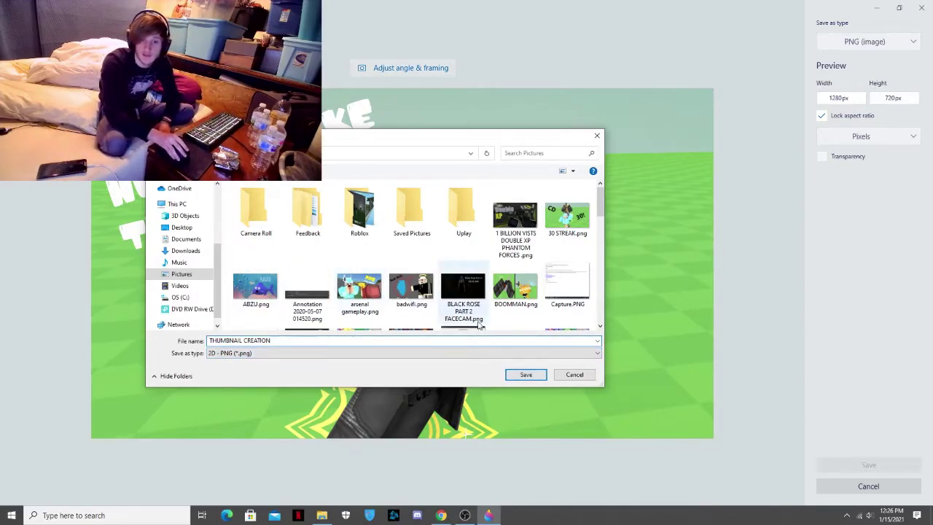
left_click(526, 374)
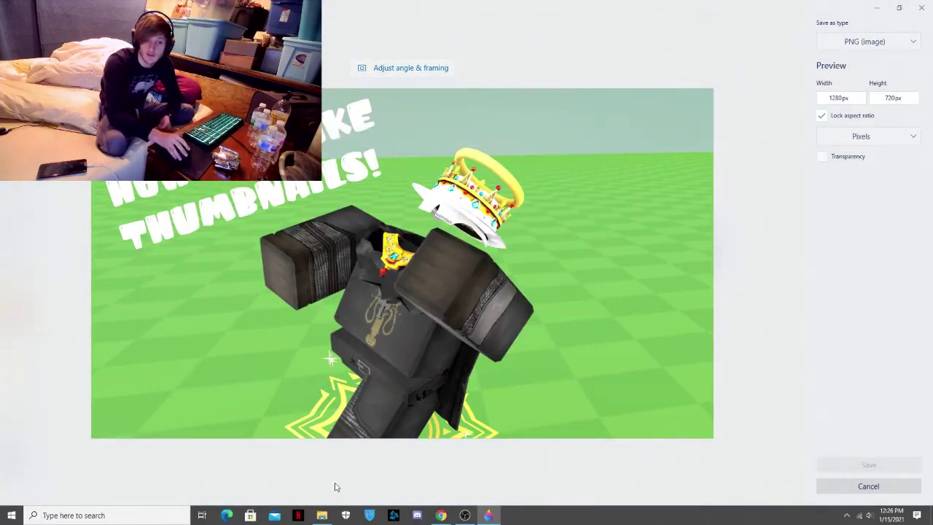
Switch to File Explorer, find THUMBNAIL CREATION.png among the recent files, and open it for viewing.
left_click(322, 515)
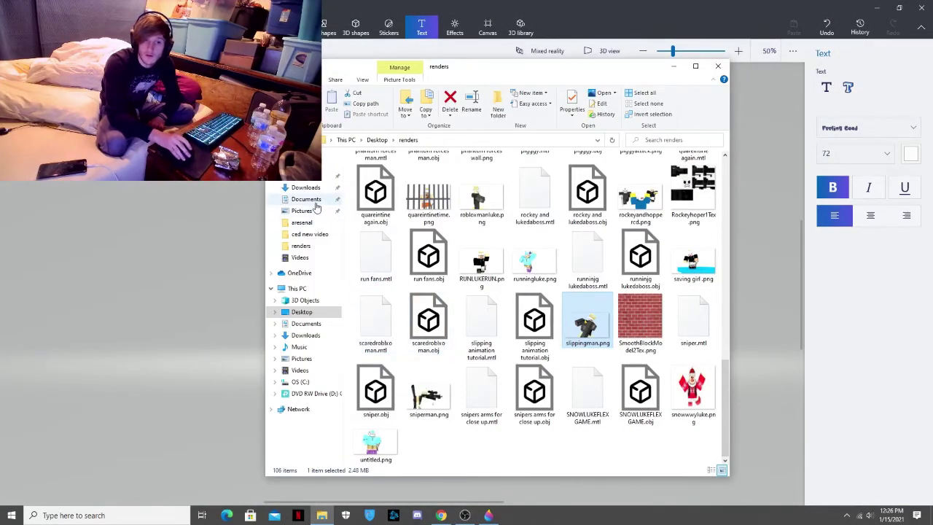
left_click(302, 210)
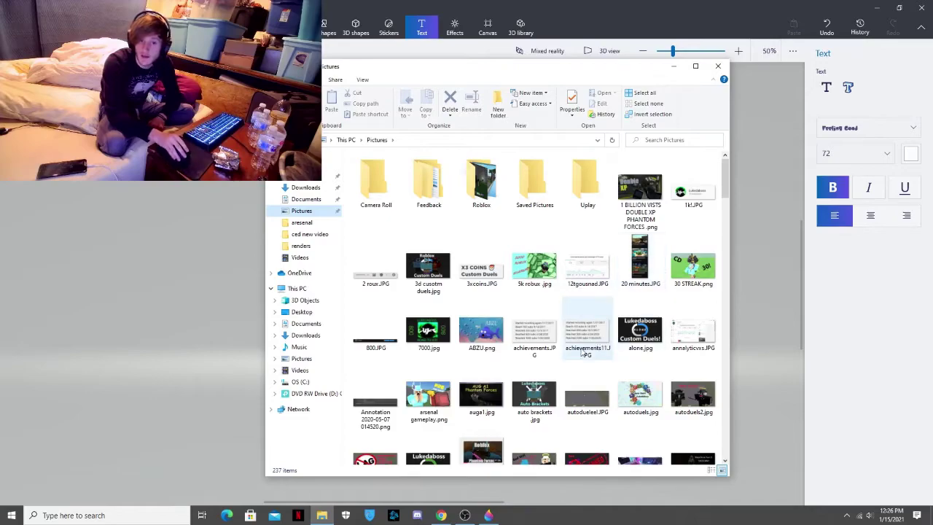
scroll(582, 352, "down", 10)
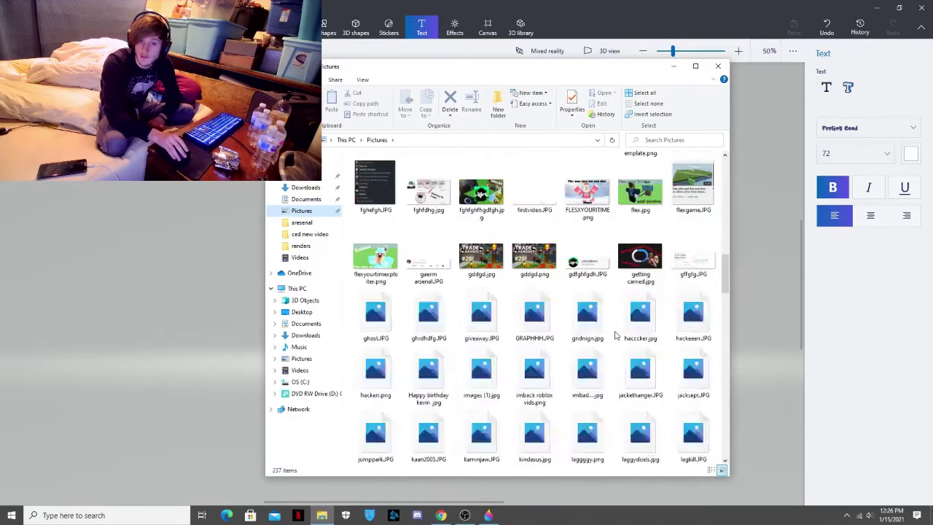
scroll(612, 335, "down", 3)
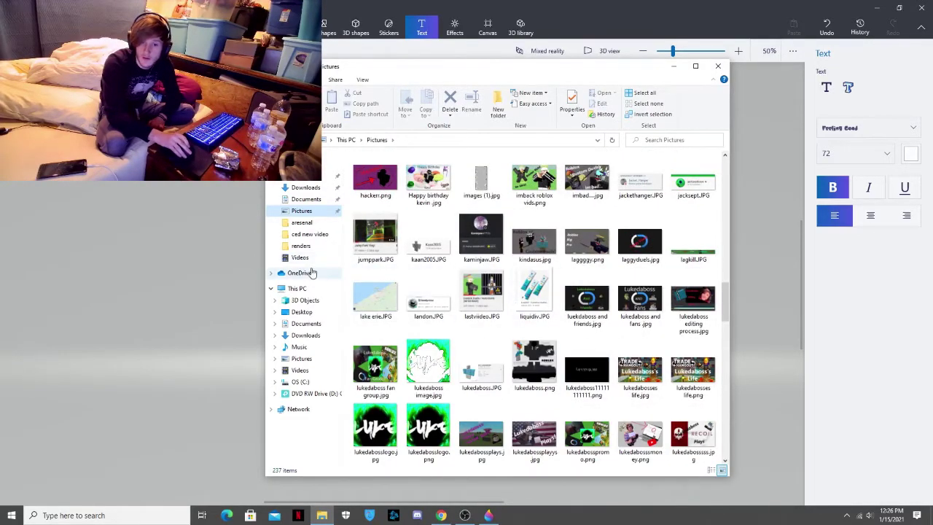
left_click(331, 164)
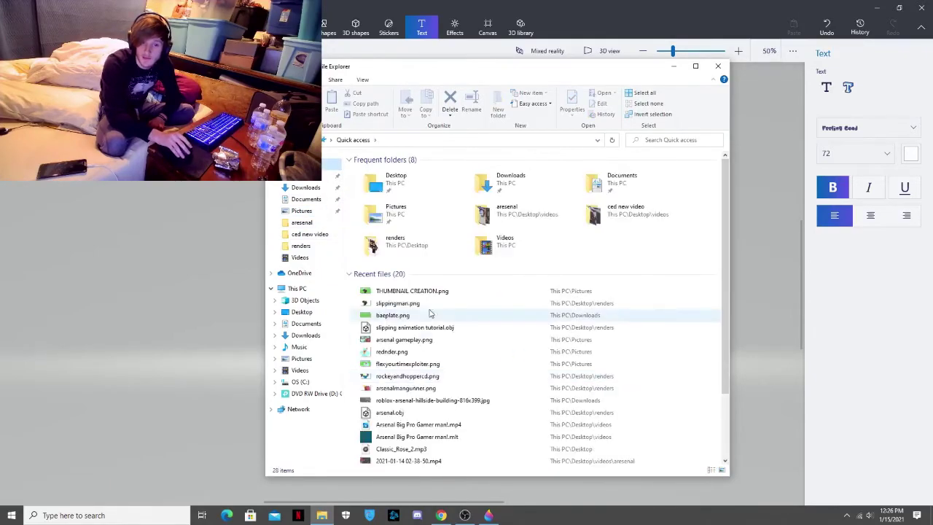
left_click(436, 290)
double_click(436, 290)
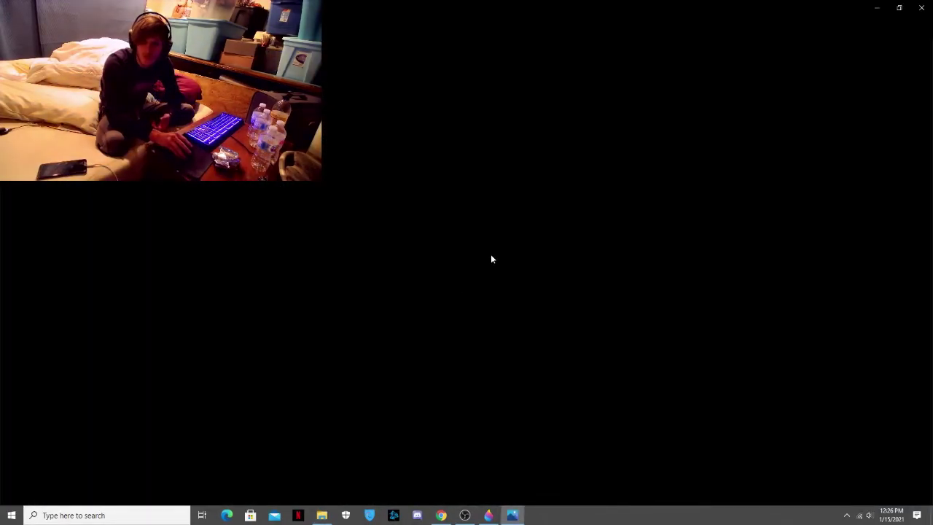